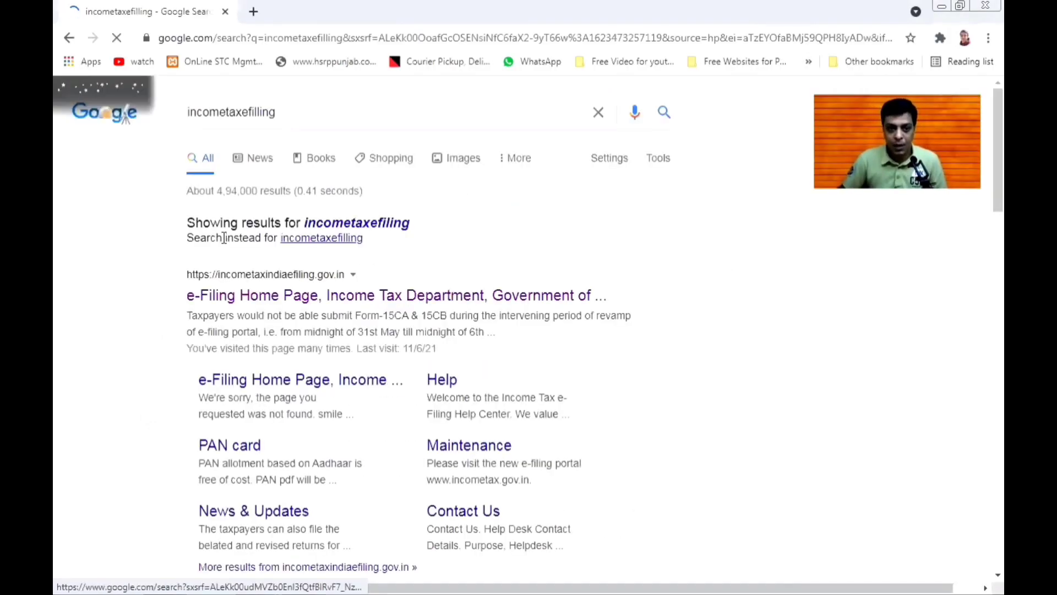
left_click(227, 284)
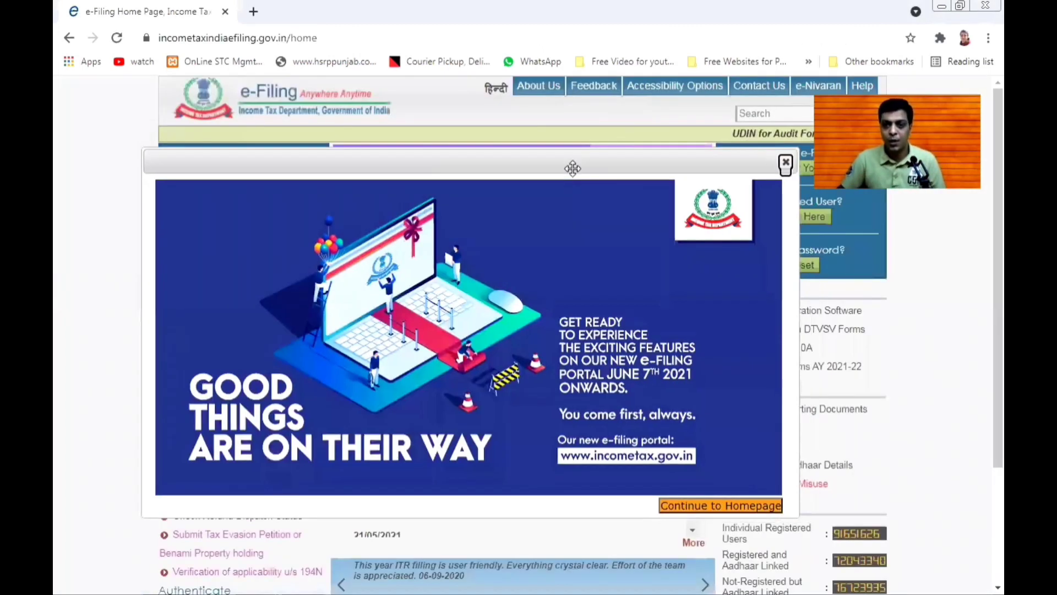
left_click(786, 164)
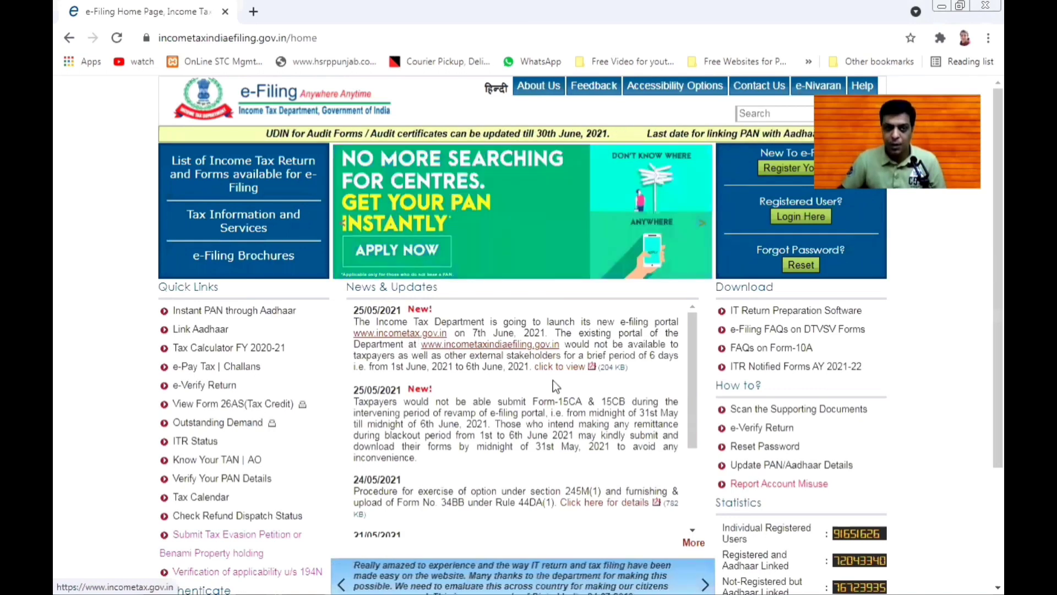
left_click(400, 333)
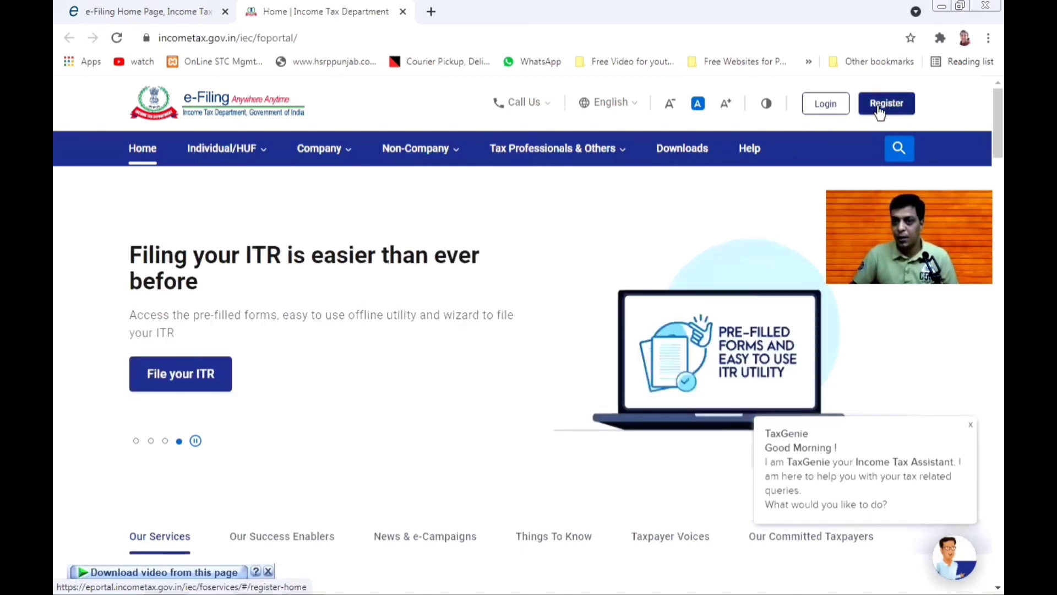
Open the new portal's login page, enter the taxpayer's user ID, and continue to the password page
left_click(829, 104)
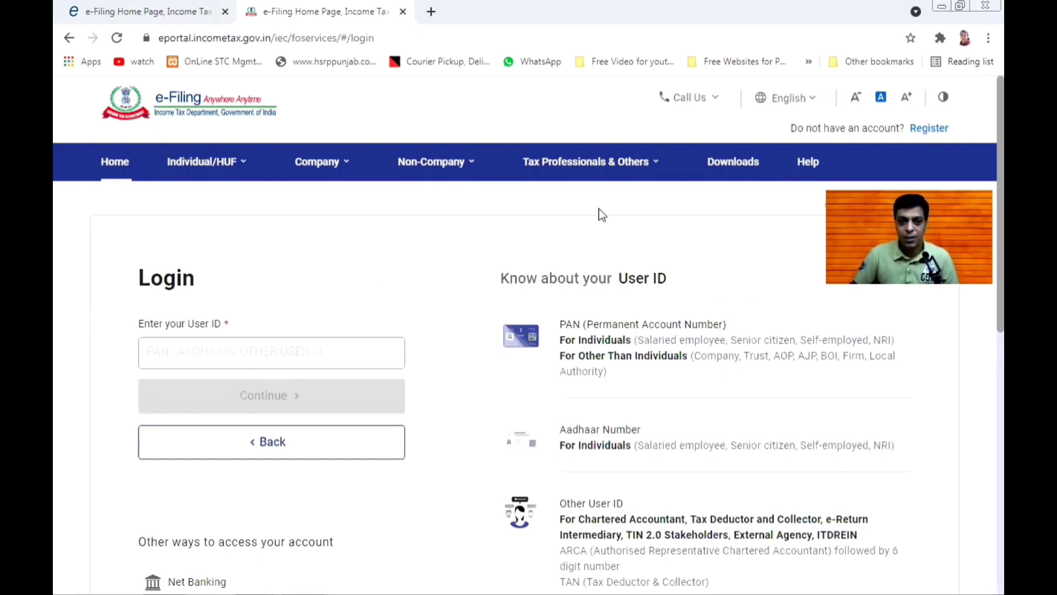
left_click(176, 351)
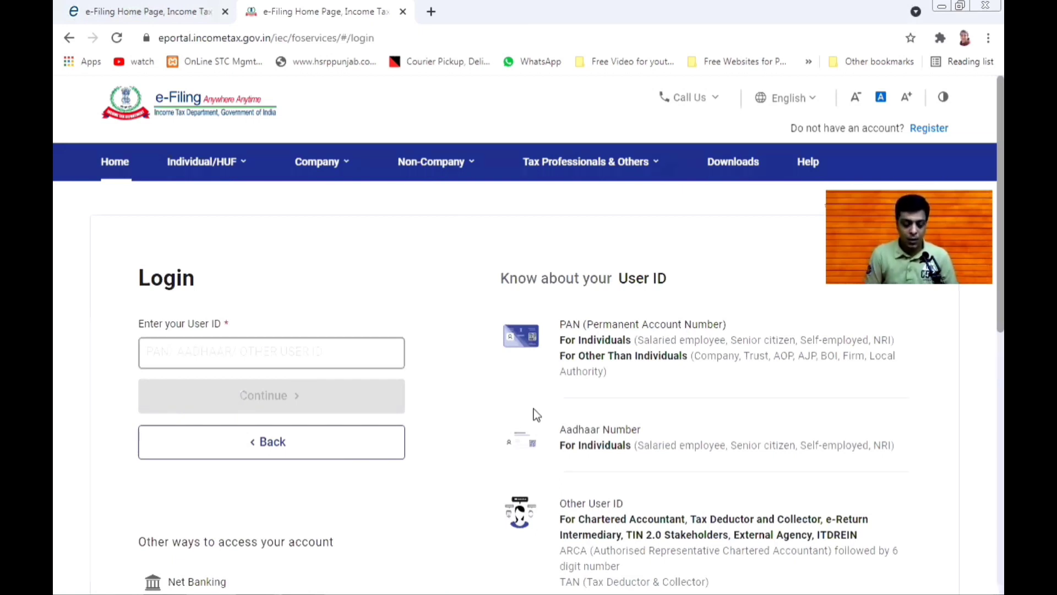
key("Tab")
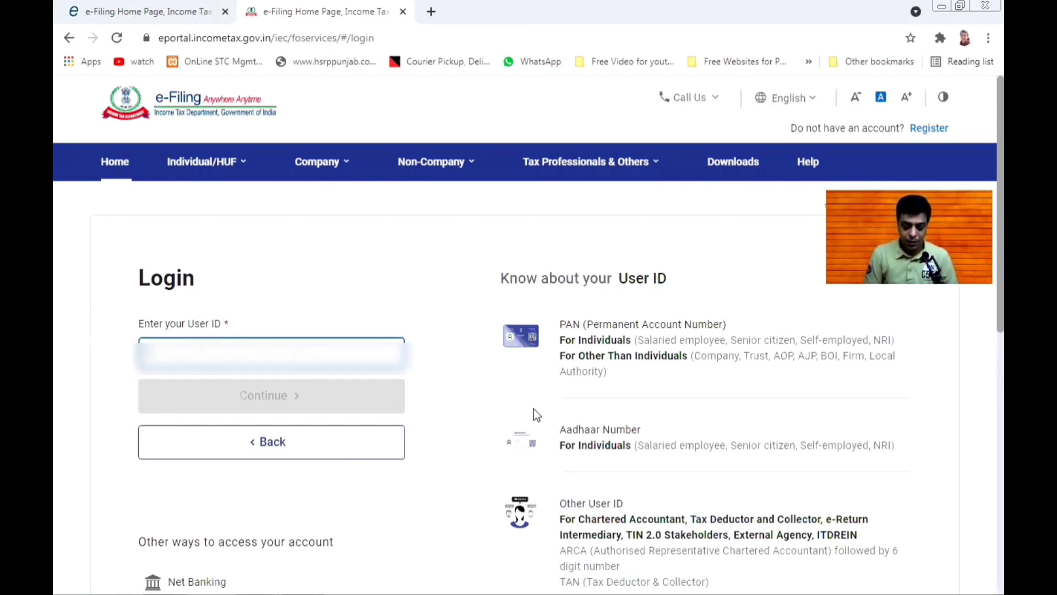
type("??")
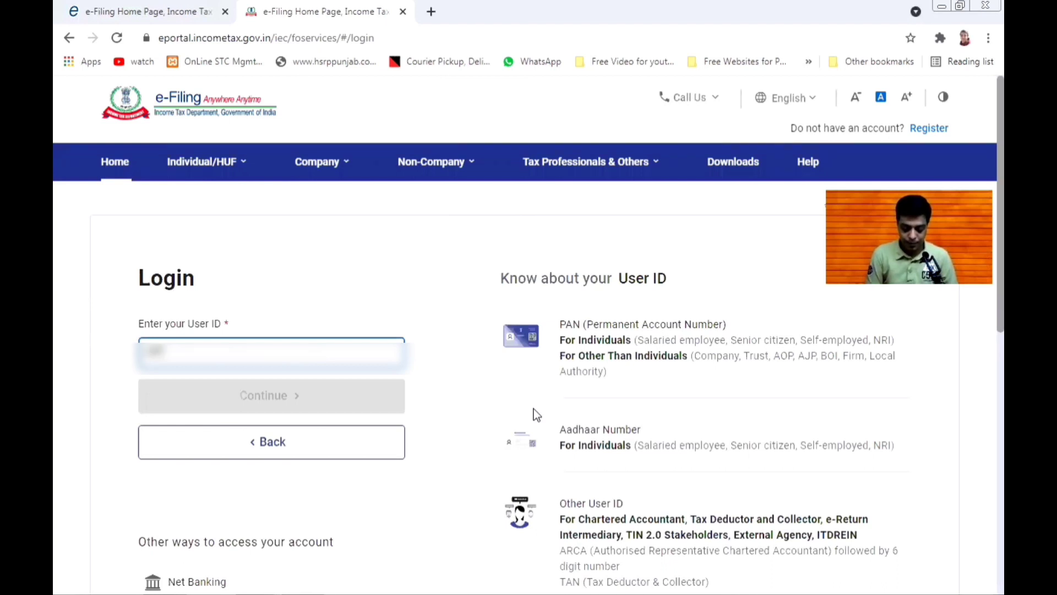
type("????????")
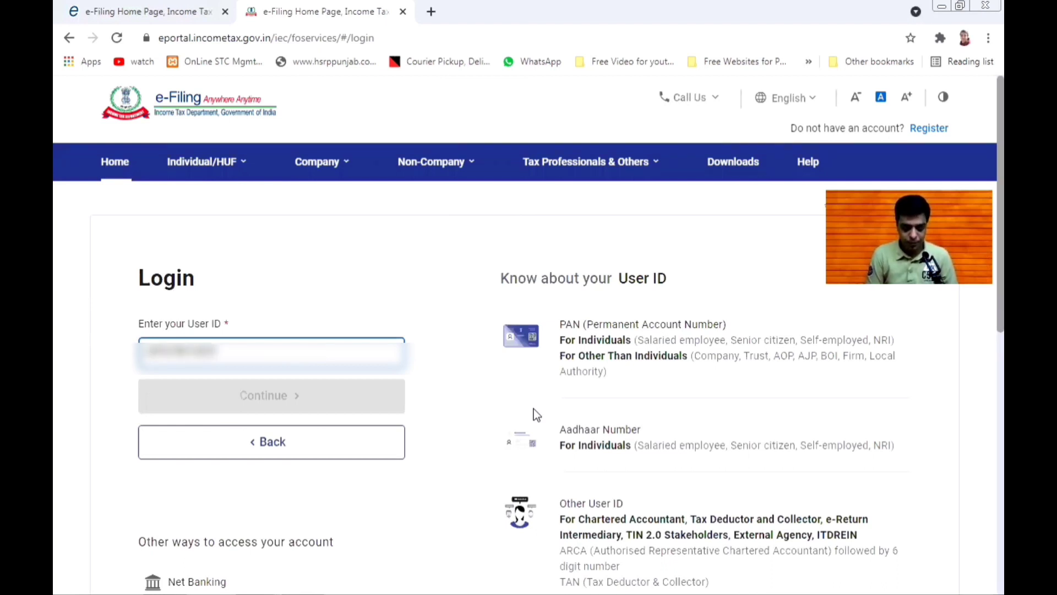
type("?")
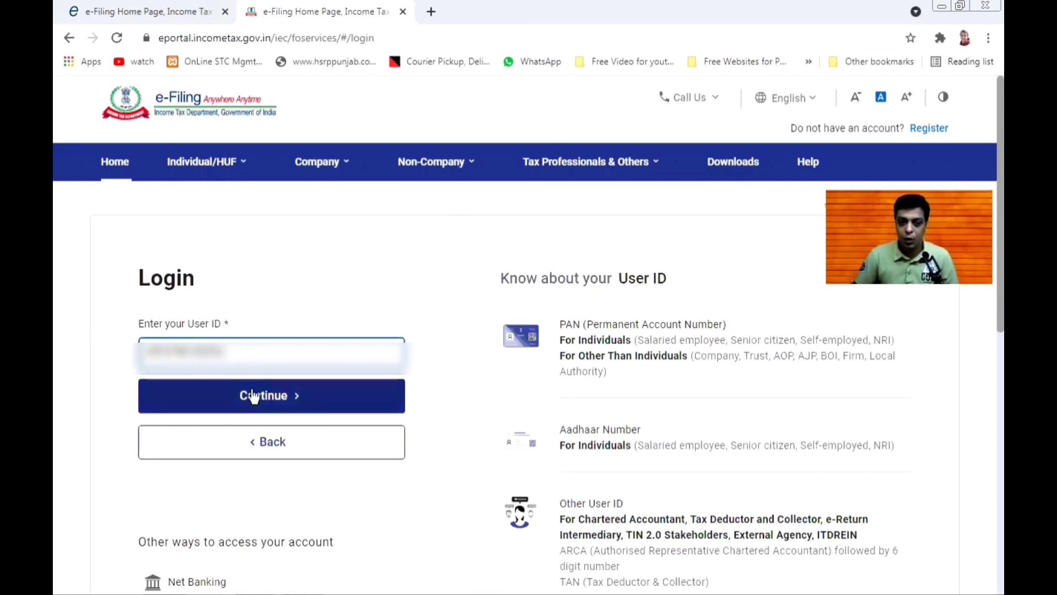
left_click(283, 391)
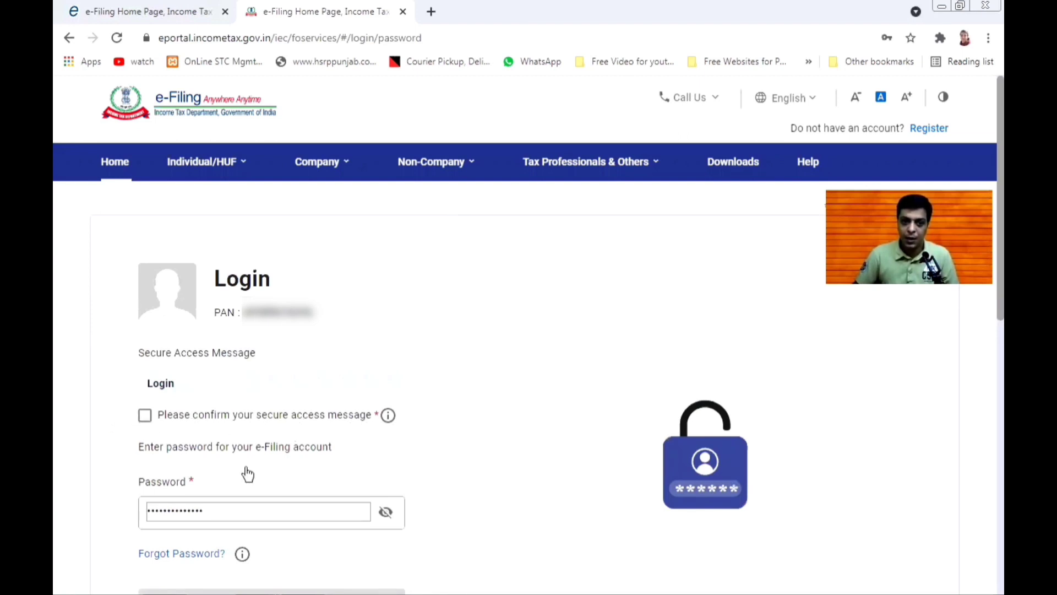
Confirm the secure access message and log in with the already filled-in account password
left_click(145, 415)
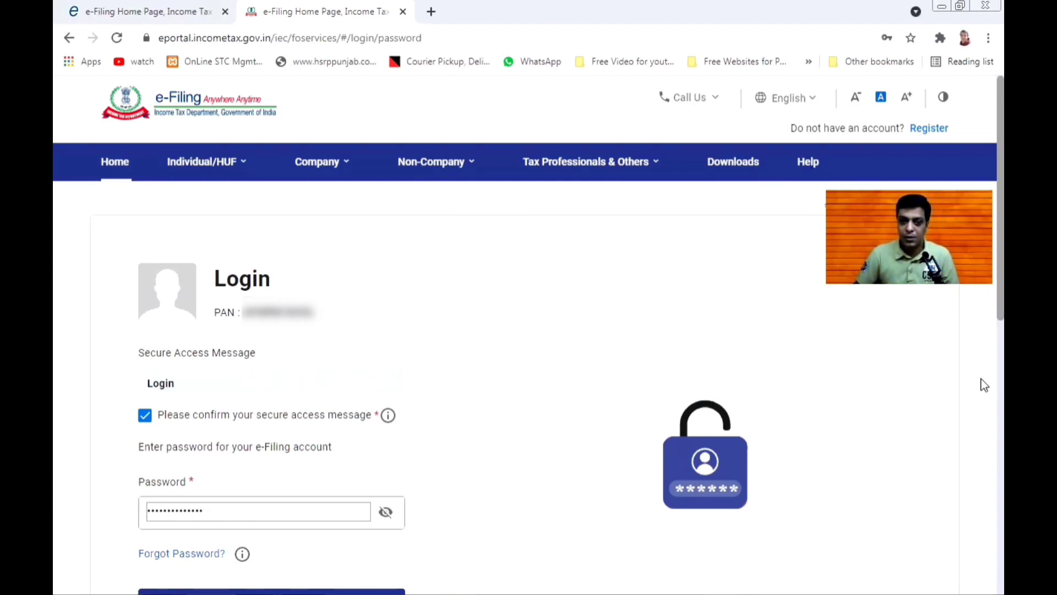
scroll(986, 395, "down", 4)
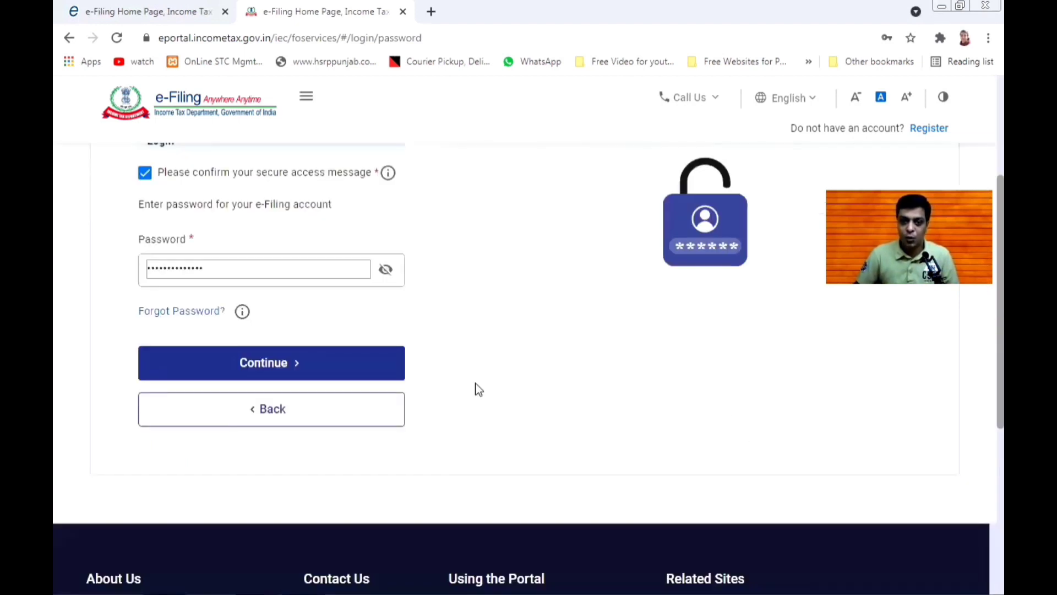
left_click(292, 373)
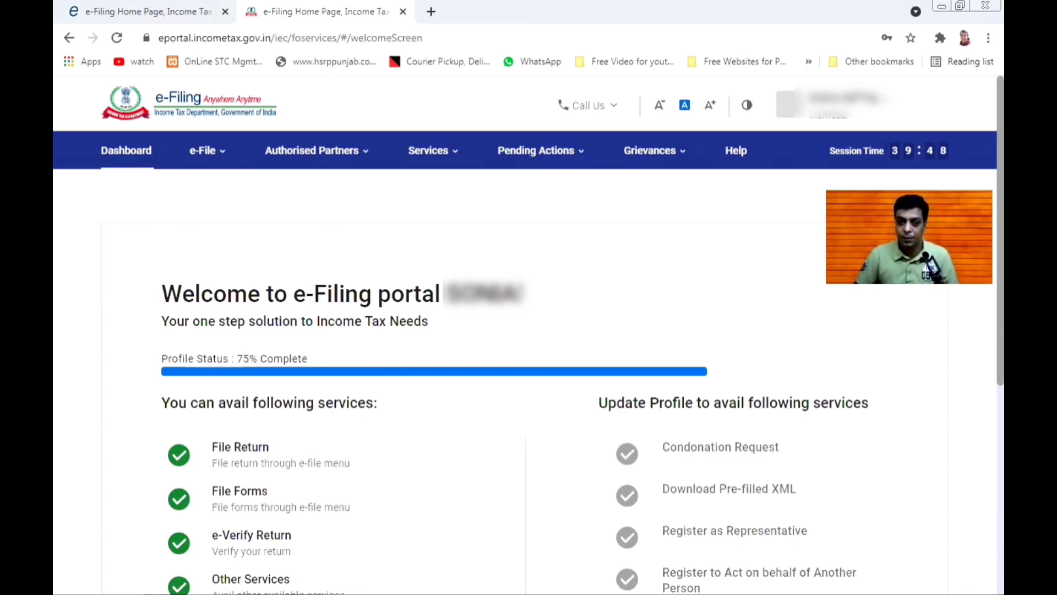
Skip the profile update and open the File Income Tax Return form from the dashboard
scroll(979, 408, "down", 5)
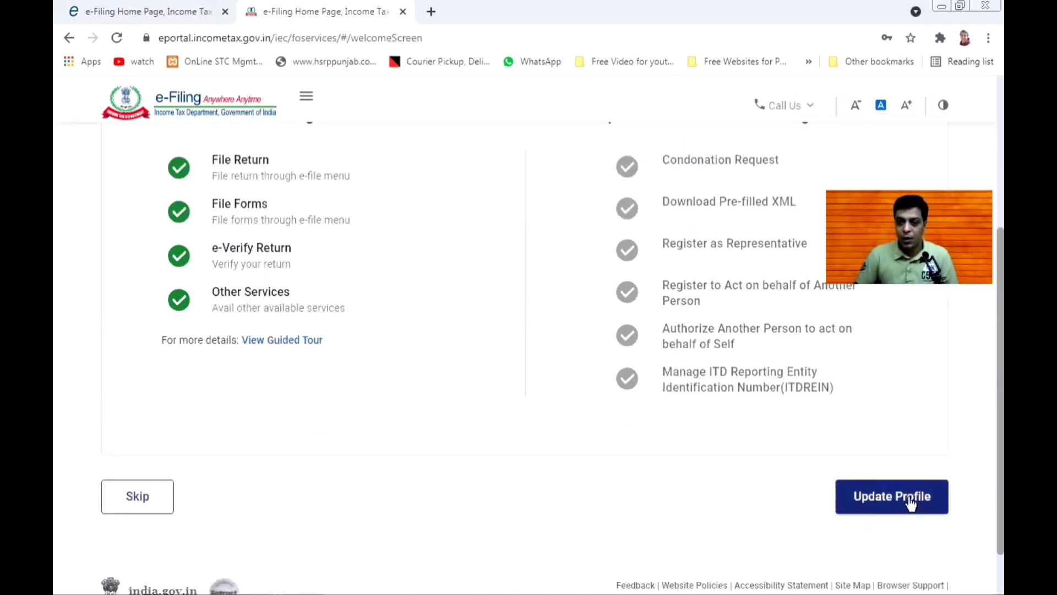
left_click(135, 498)
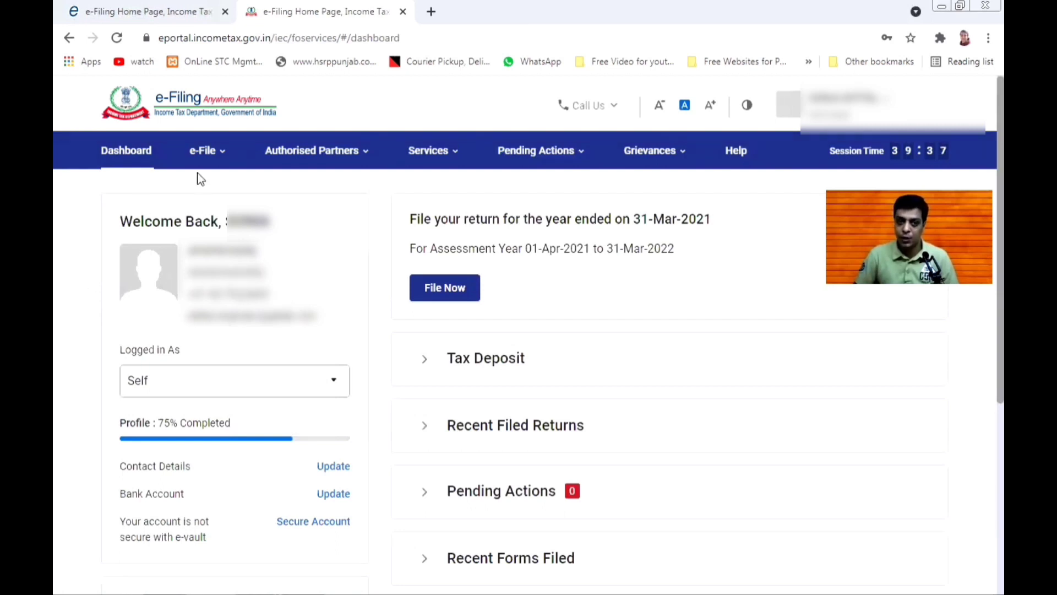
left_click(201, 156)
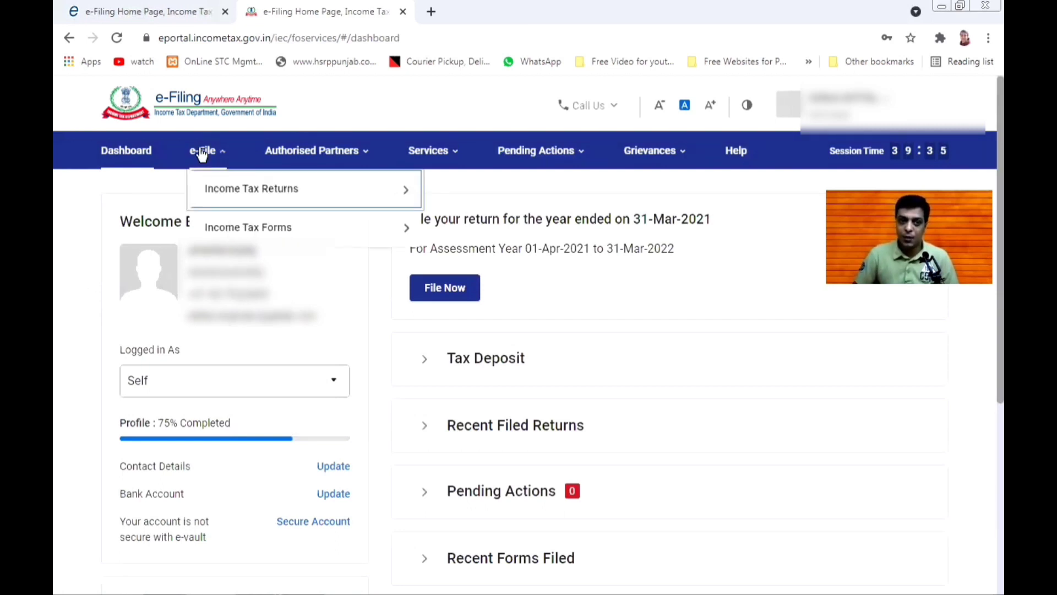
mouse_move(214, 187)
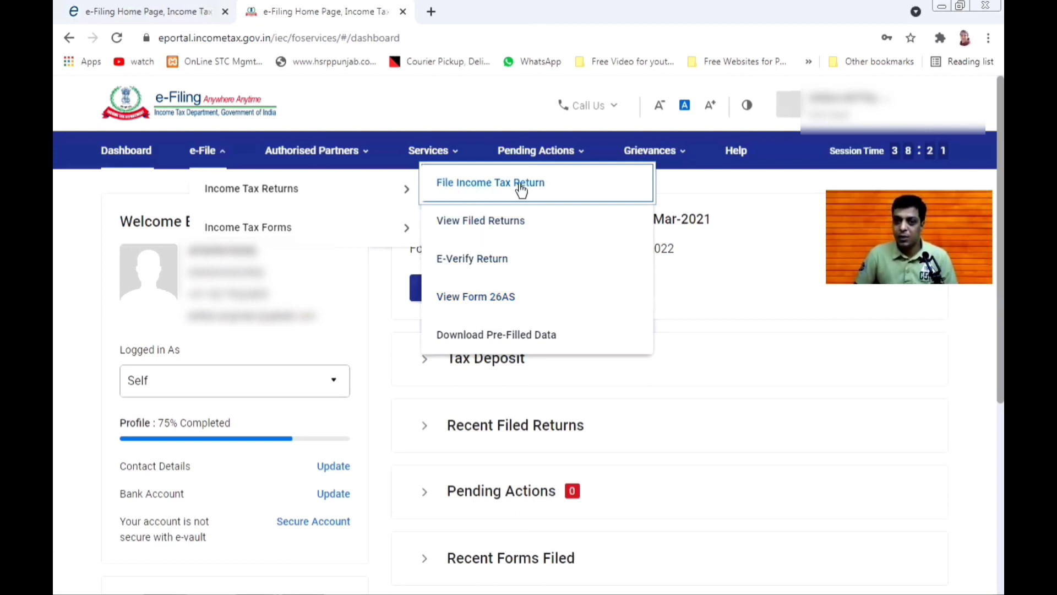
left_click(456, 186)
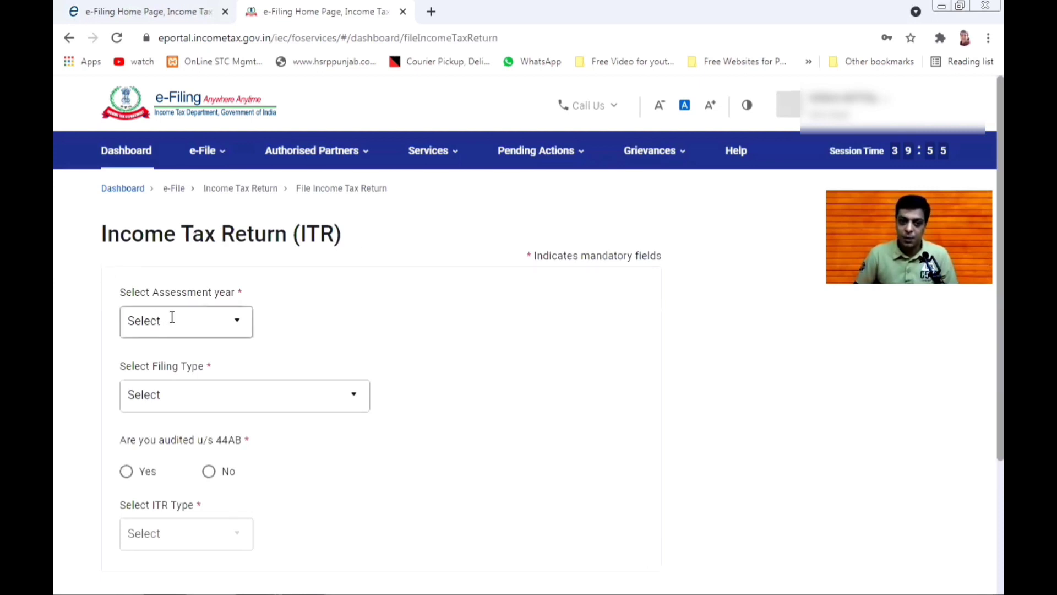
Set the assessment year to 2021-22 (Current A.Y.) and continue to the filing mode selection
left_click(209, 322)
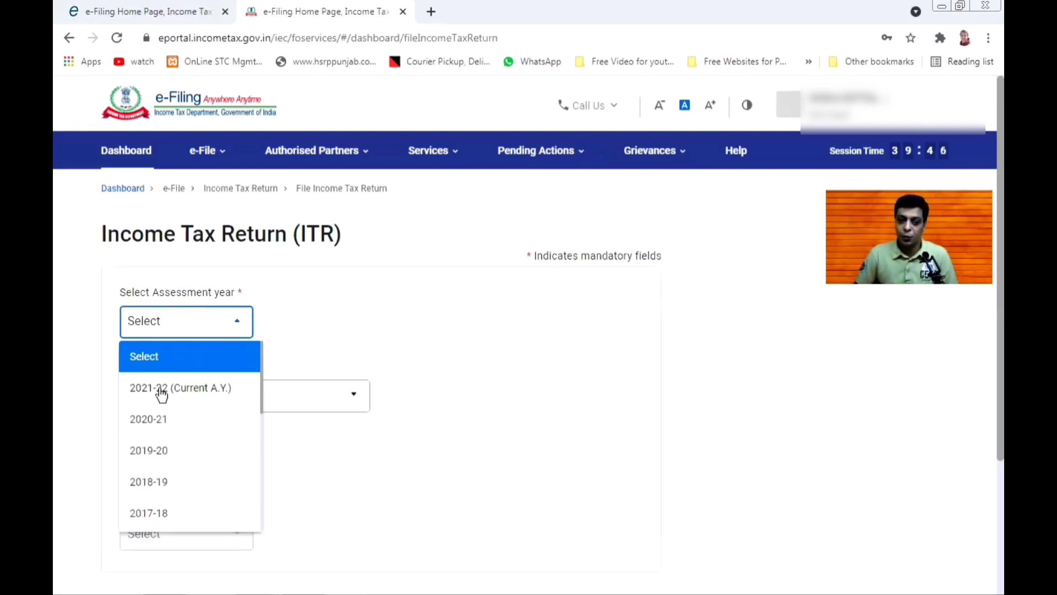
left_click(162, 392)
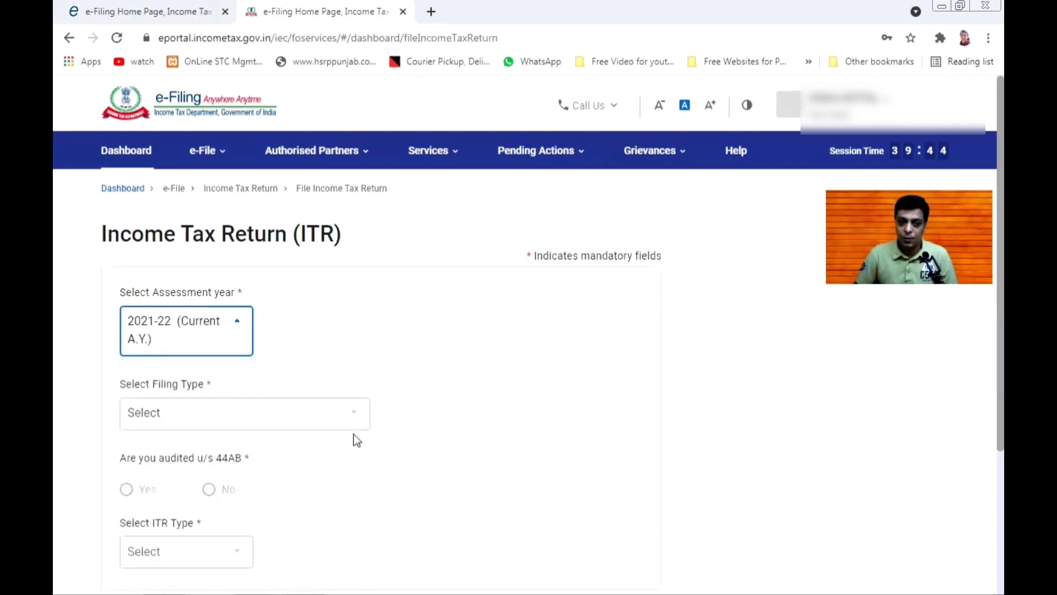
scroll(386, 435, "down", 1)
scroll(611, 439, "down", 3)
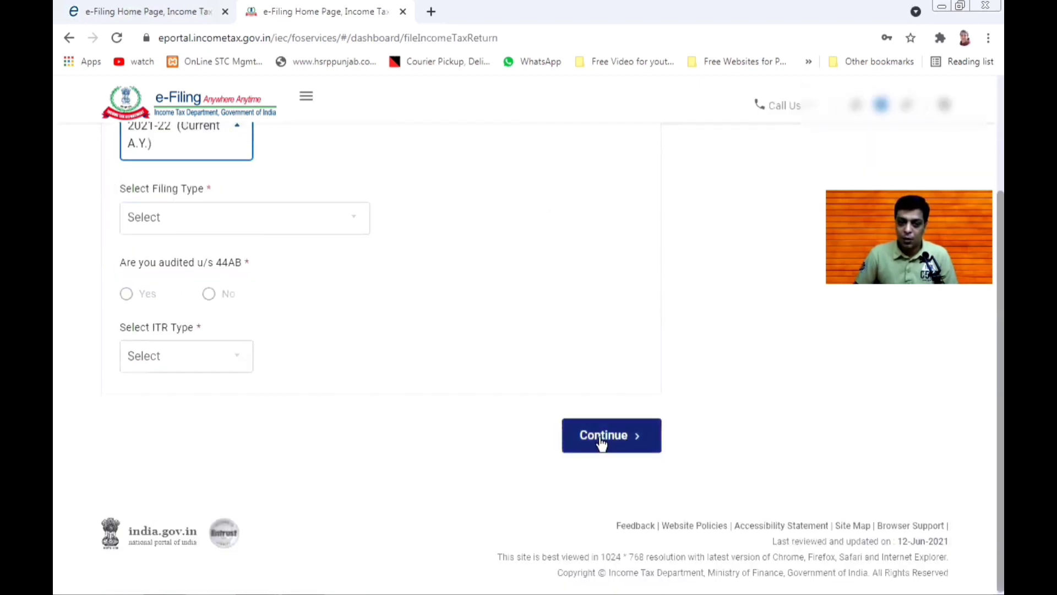
left_click(600, 440)
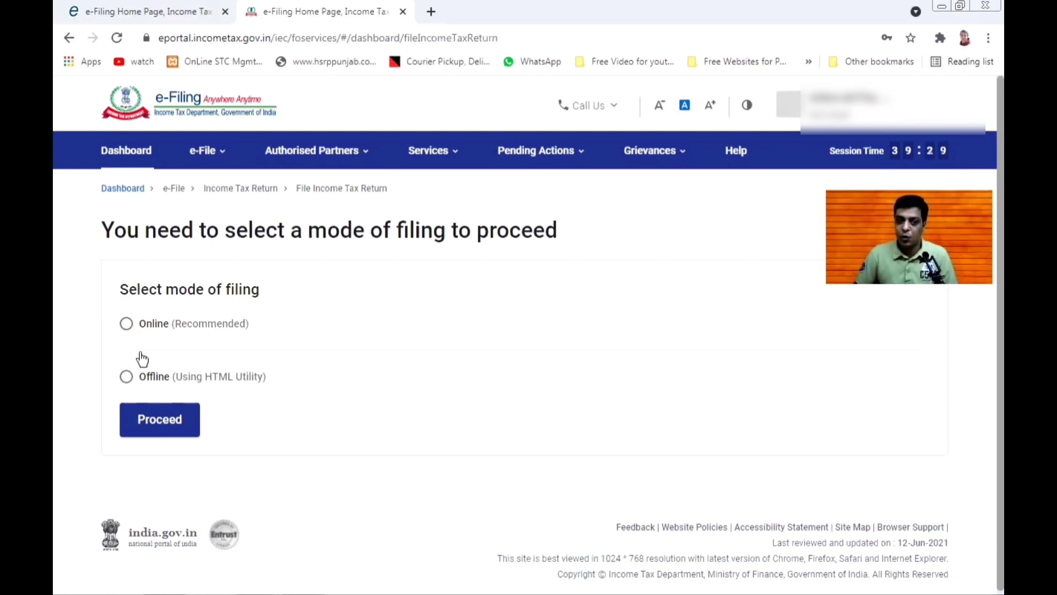
Proceed with the online filing mode and start a new filing with the Individual status
left_click(164, 421)
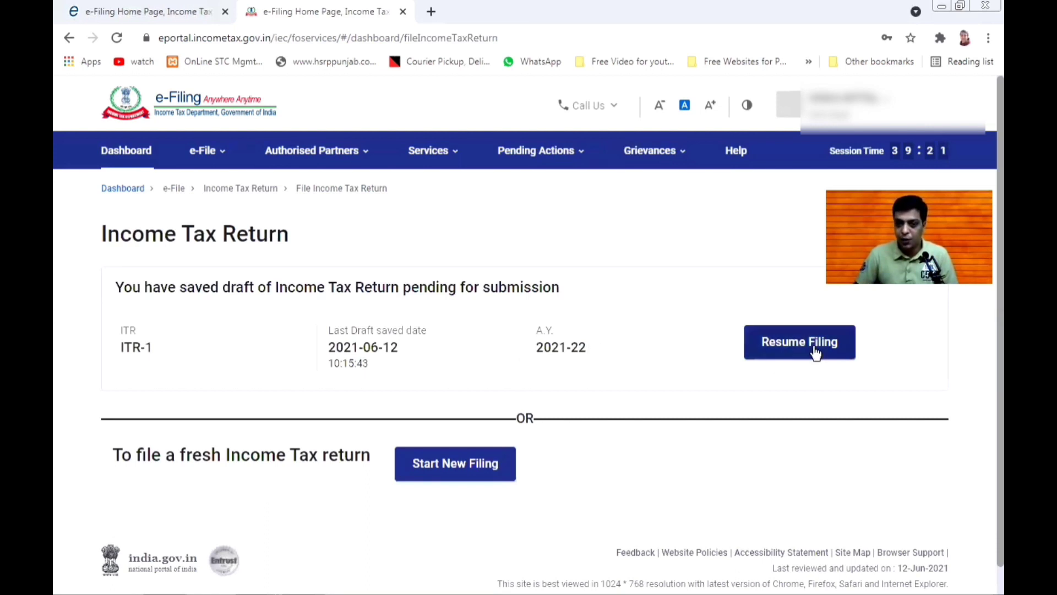
left_click(462, 467)
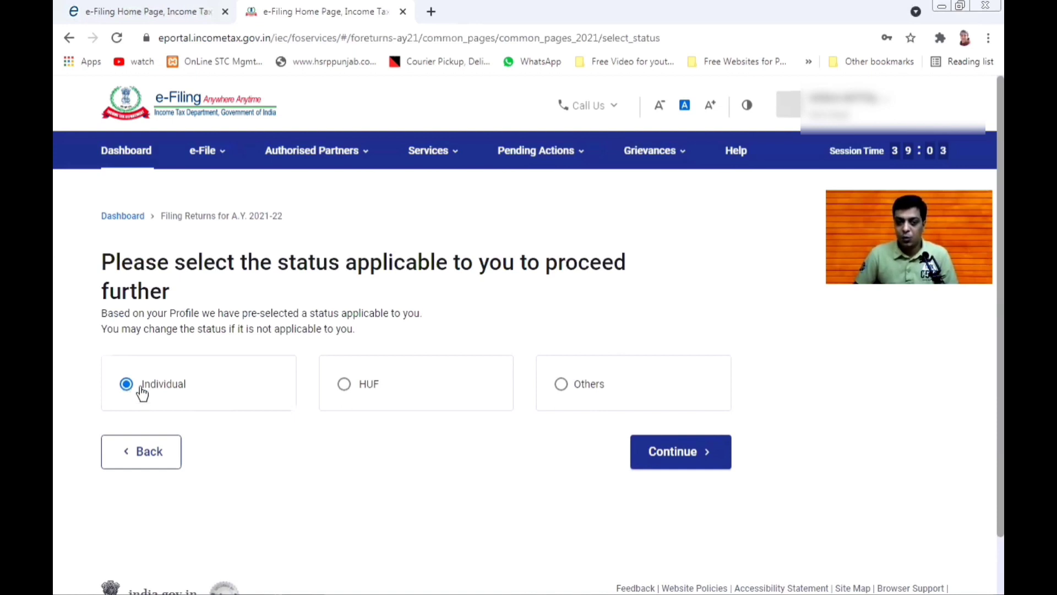
left_click(683, 456)
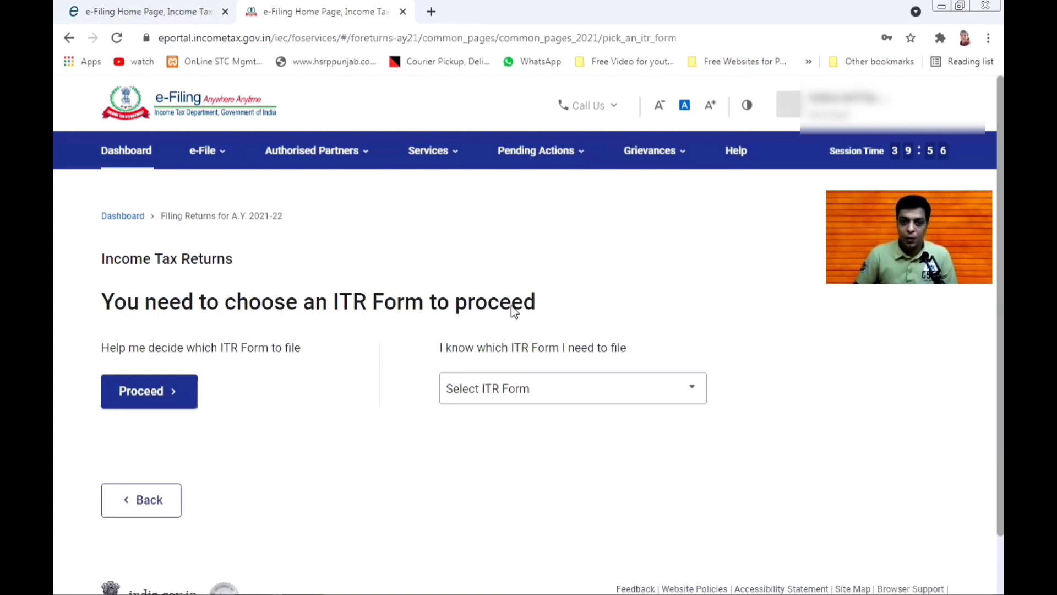
Choose the ITR - 1 form, proceed with it, and get started on the return
left_click(525, 392)
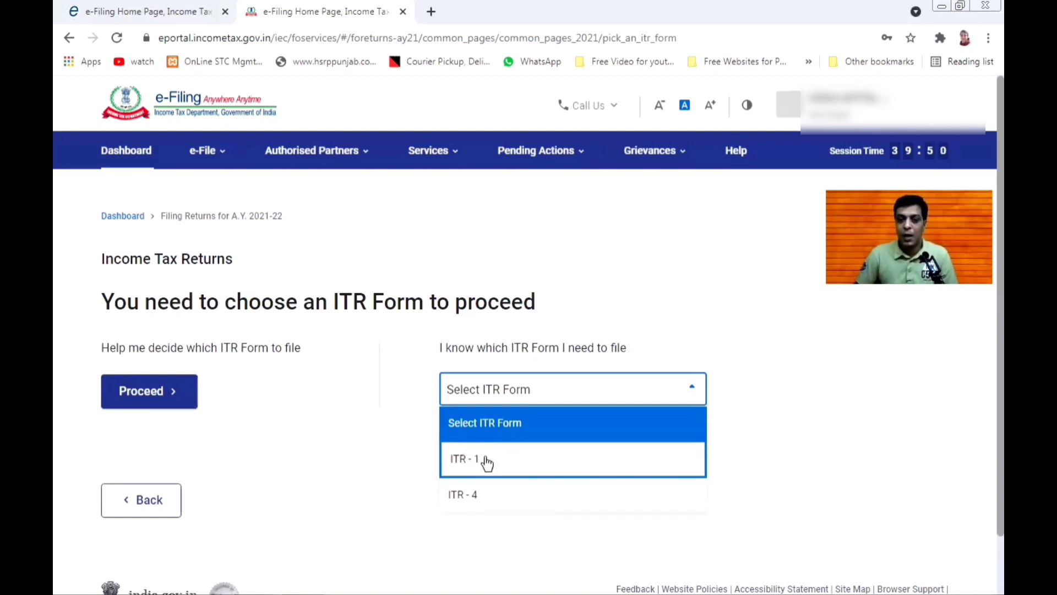
left_click(581, 465)
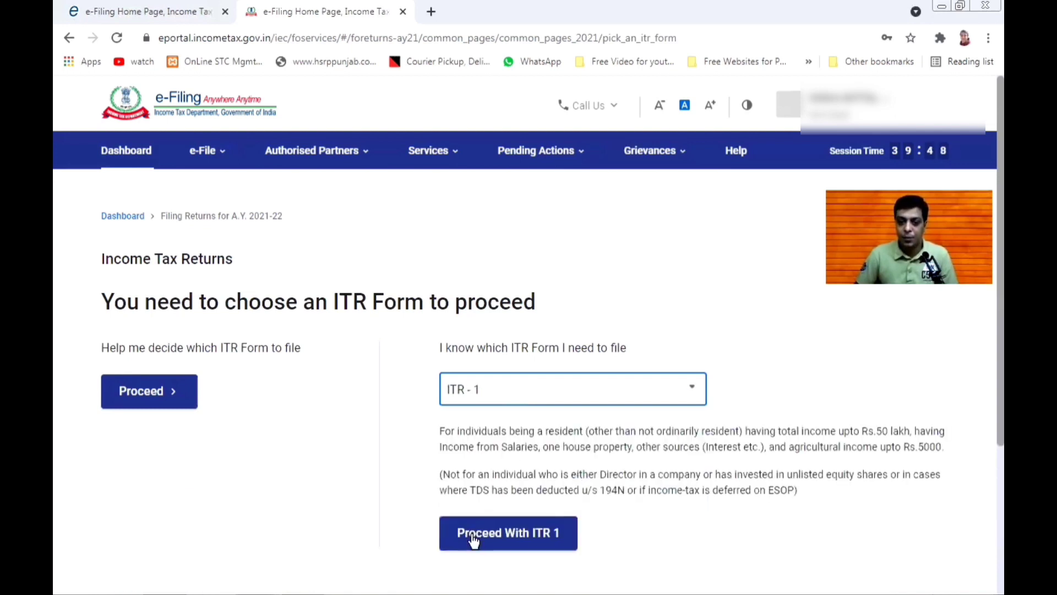
left_click(545, 534)
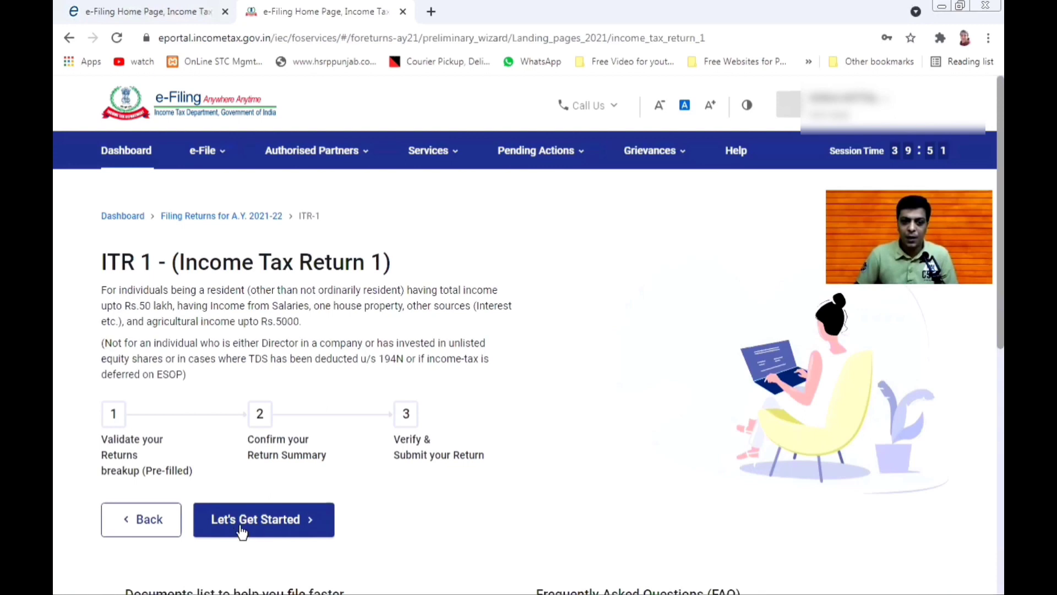
left_click(300, 526)
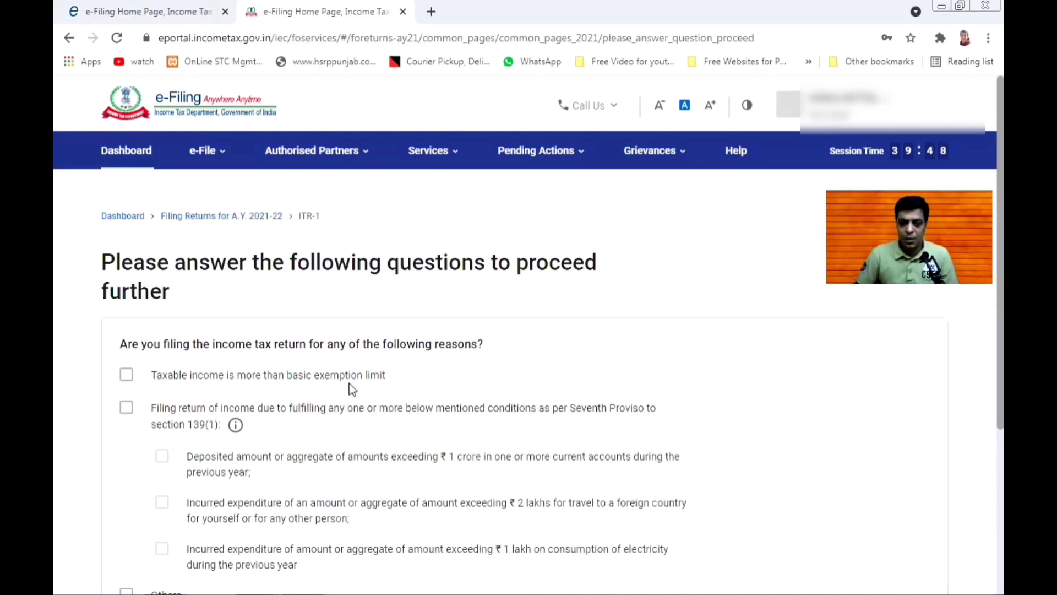
Give Others as the reason for filing, continue to the pre-filled return, and dismiss the notice covering the return summary
scroll(289, 406, "down", 1)
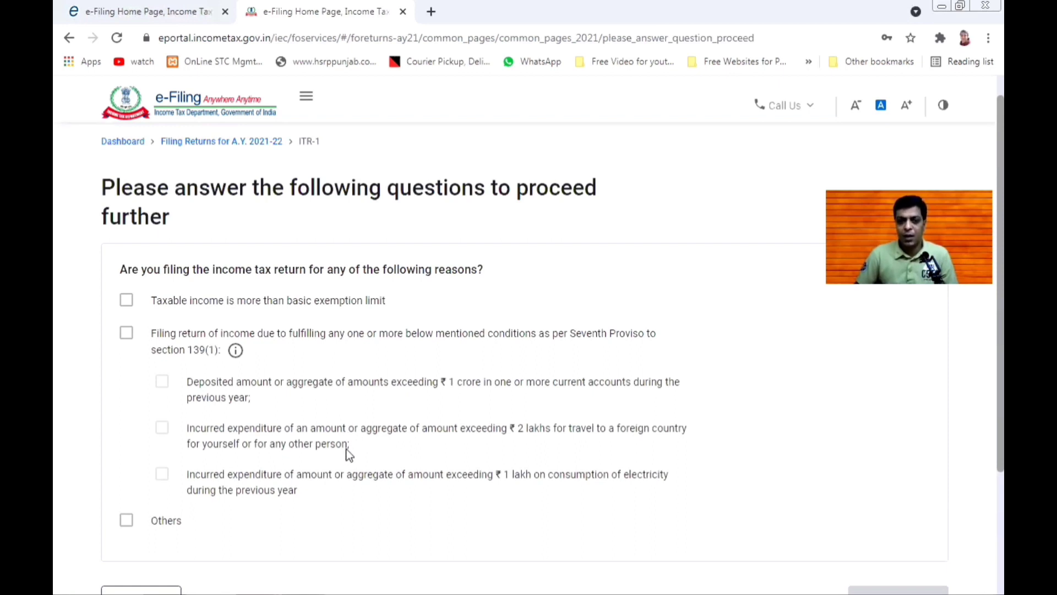
scroll(275, 429, "down", 3)
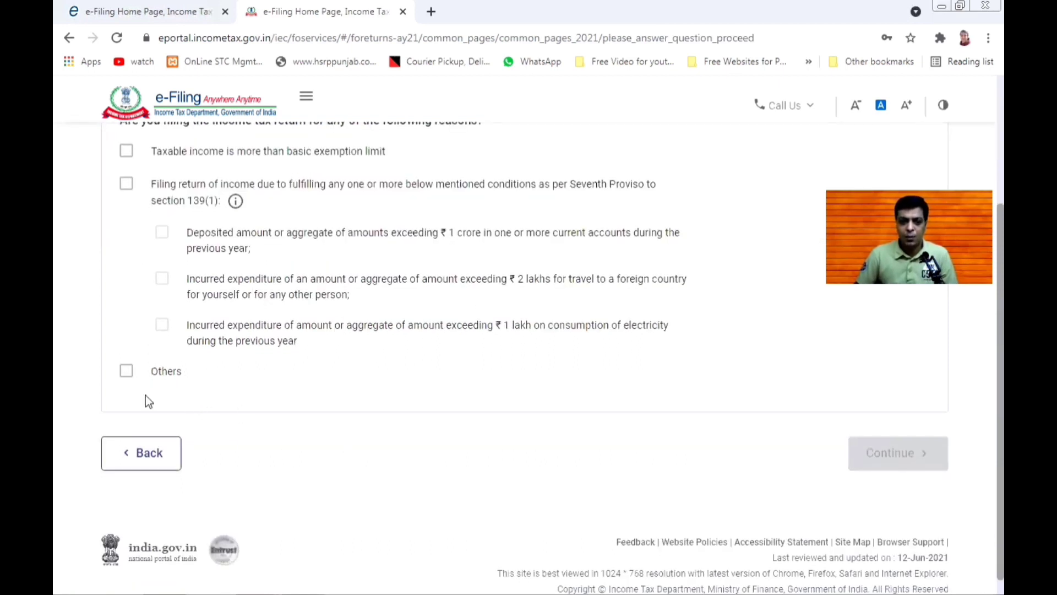
left_click(126, 370)
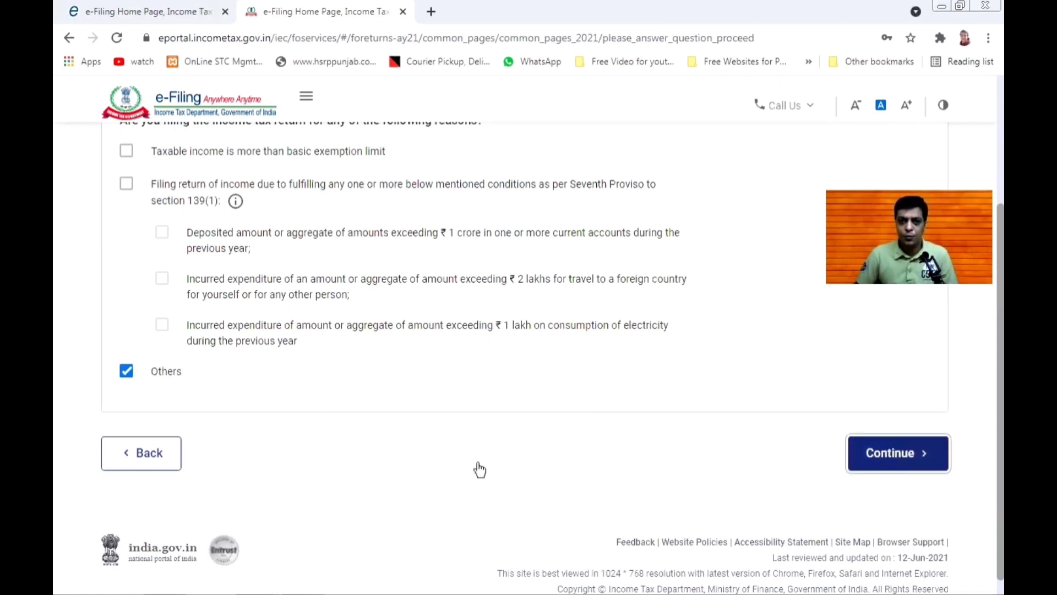
scroll(478, 466, "up", 1)
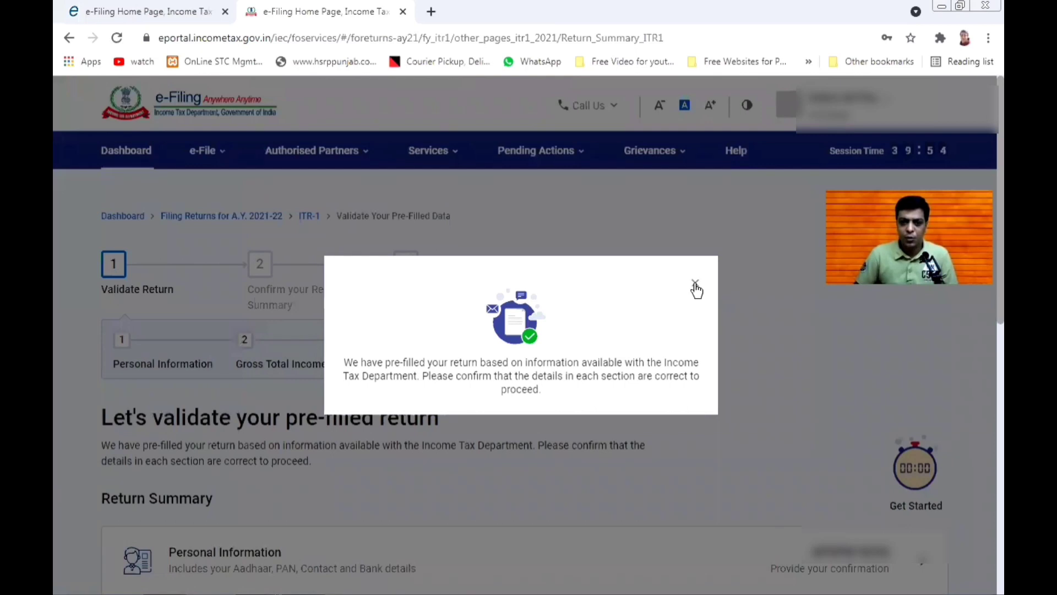
left_click(399, 468)
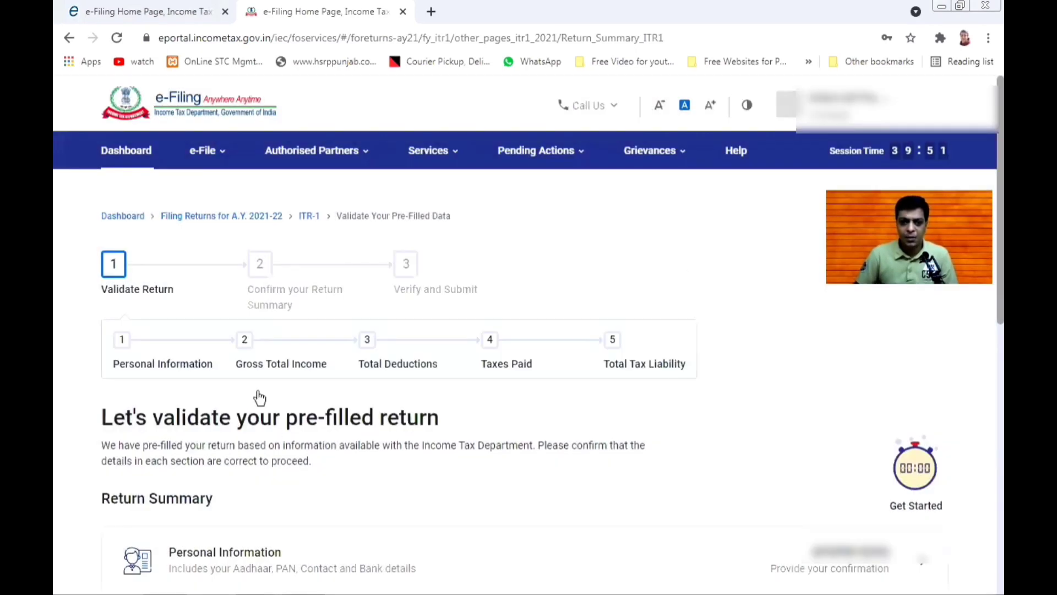
scroll(270, 396, "down", 3)
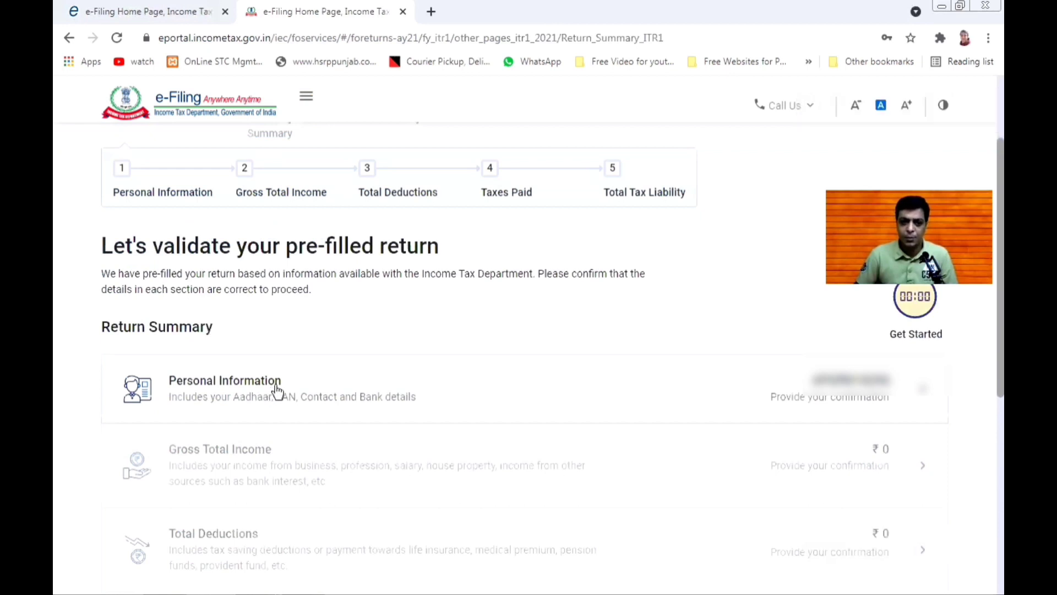
Open the Personal Information section of the return summary and set the nature of employment to State Government
left_click(275, 385)
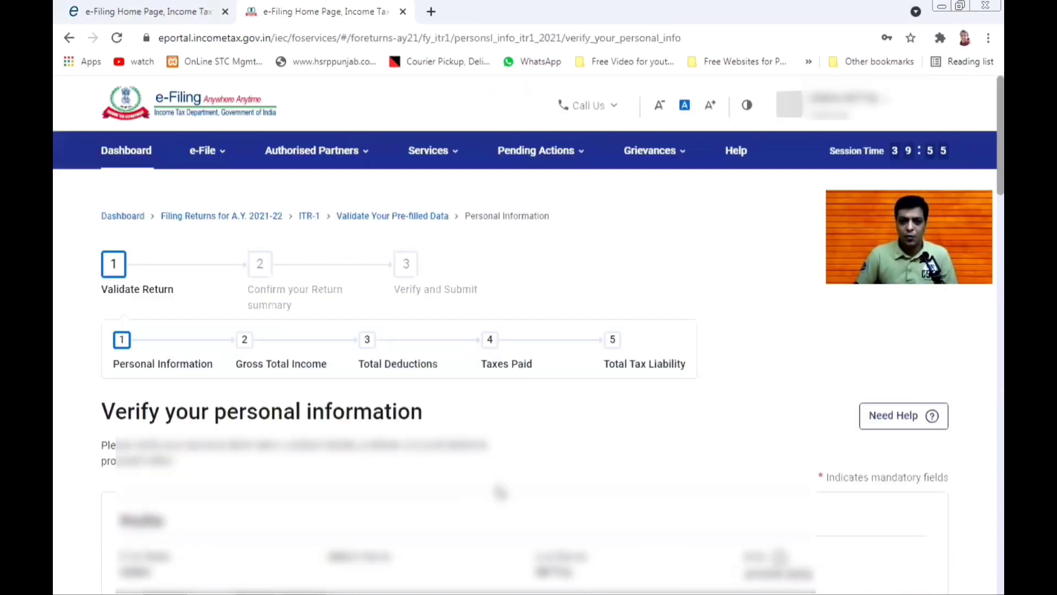
scroll(290, 512, "down", 10)
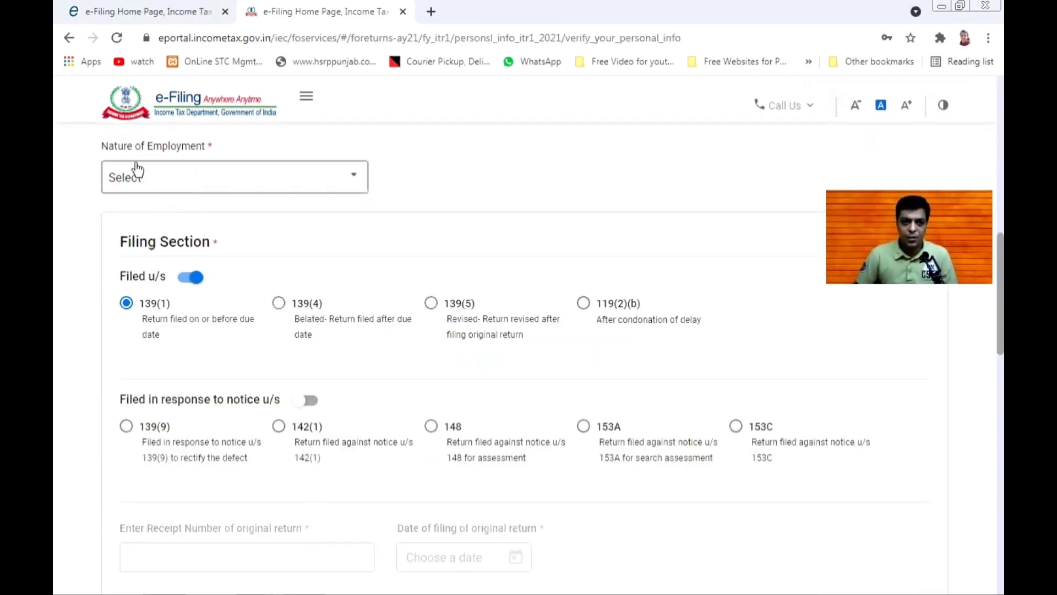
left_click(199, 180)
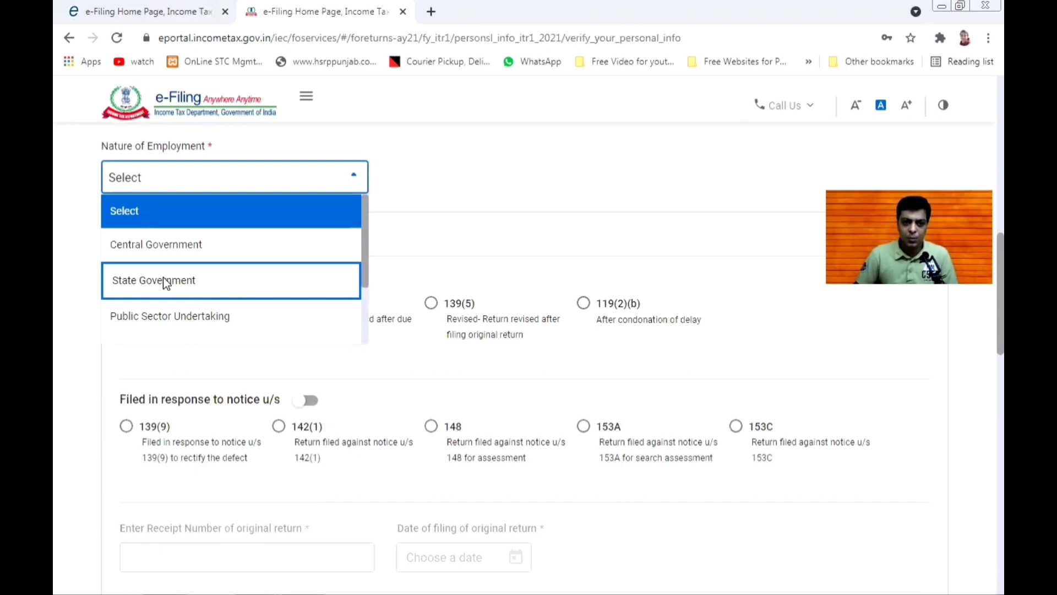
left_click(160, 283)
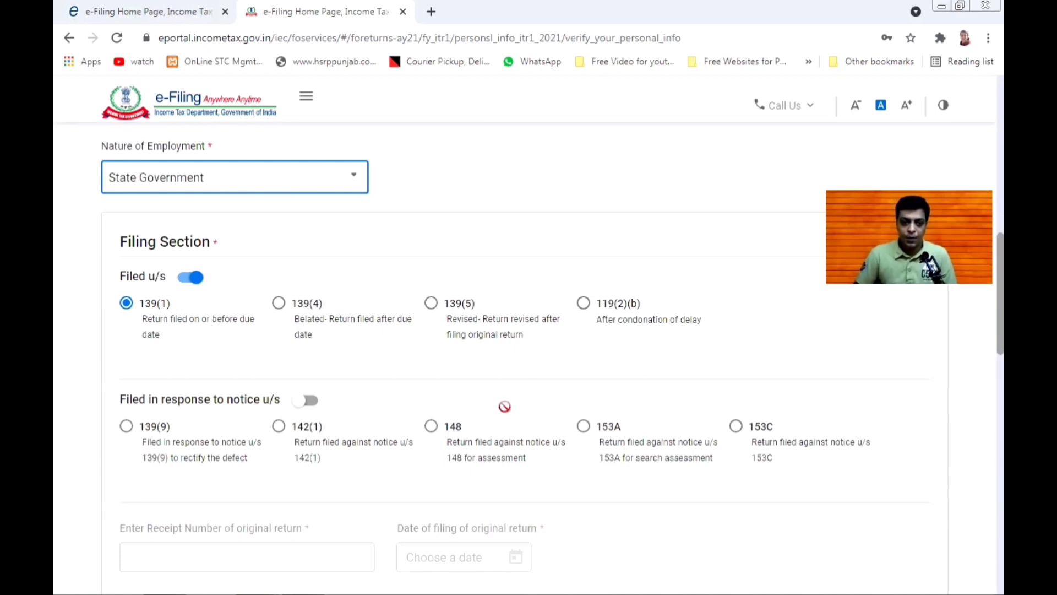
Answer No to opting for the new tax regime u/s 115BAC and confirm the personal information after reviewing the bank details
scroll(506, 410, "down", 8)
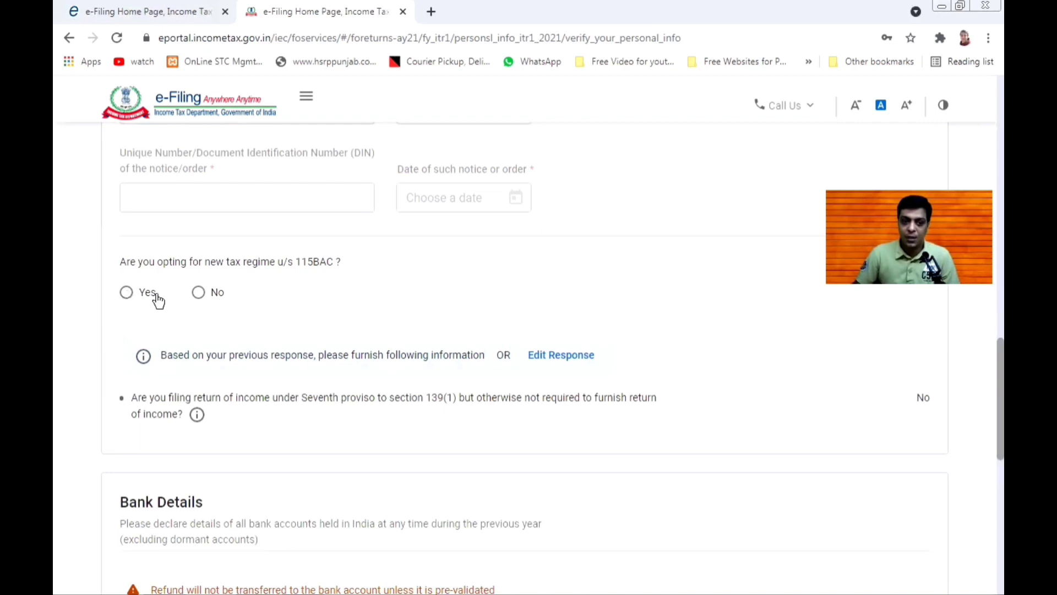
left_click(199, 293)
left_click_drag(984, 379, 984, 492)
left_click_drag(985, 400, 985, 512)
scroll(575, 335, "down", 1)
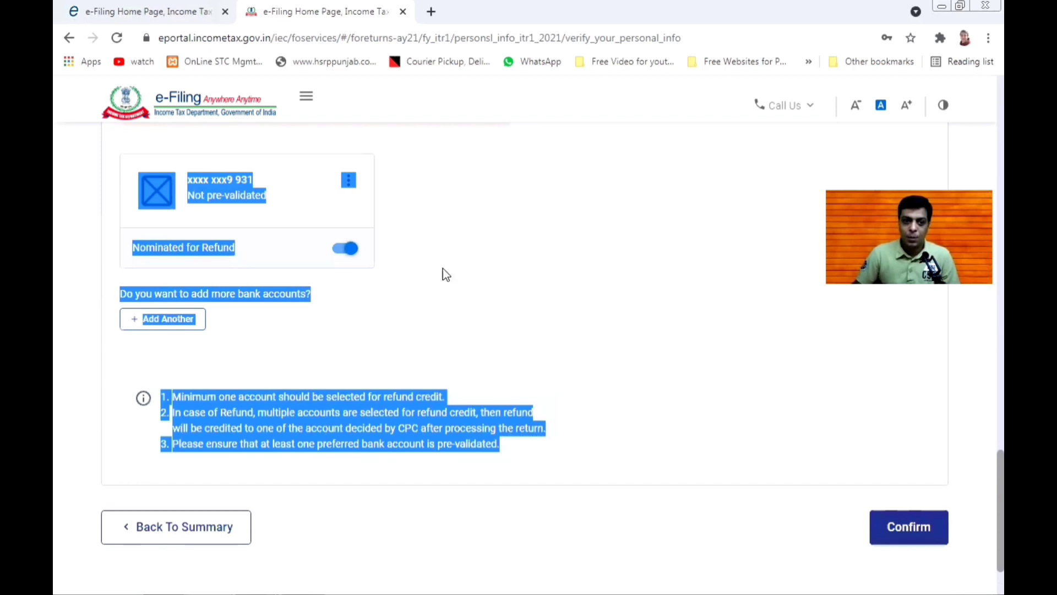
left_click(443, 271)
scroll(444, 273, "up", 1)
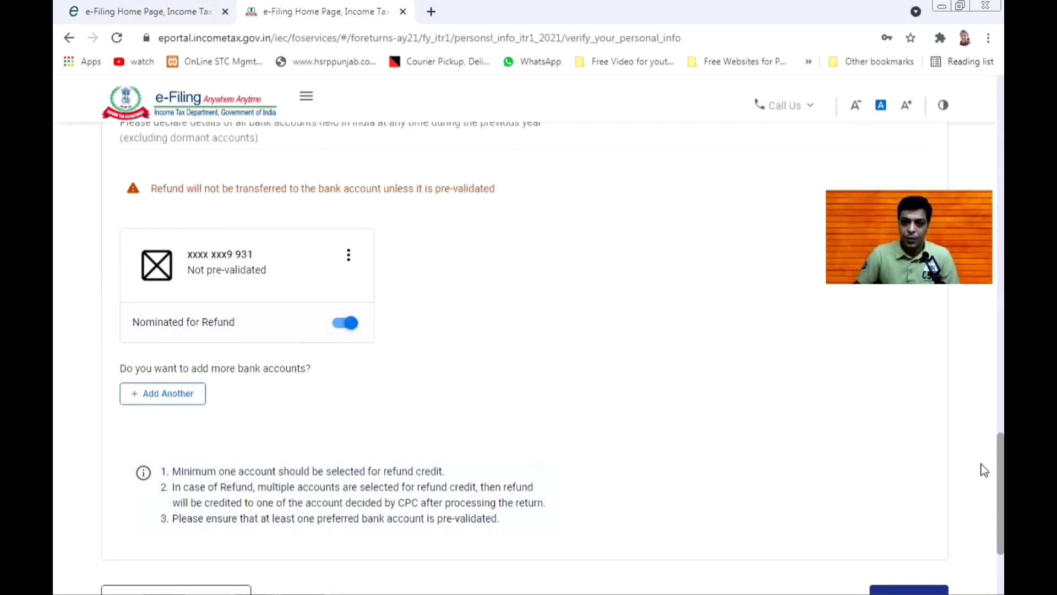
scroll(983, 539, "down", 1)
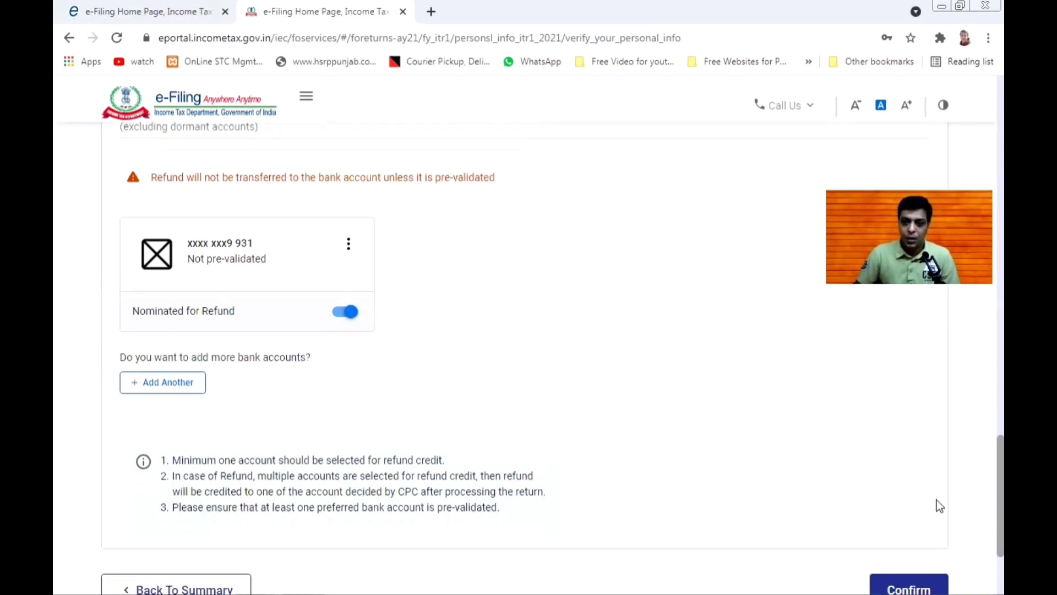
scroll(912, 439, "down", 3)
left_click(908, 435)
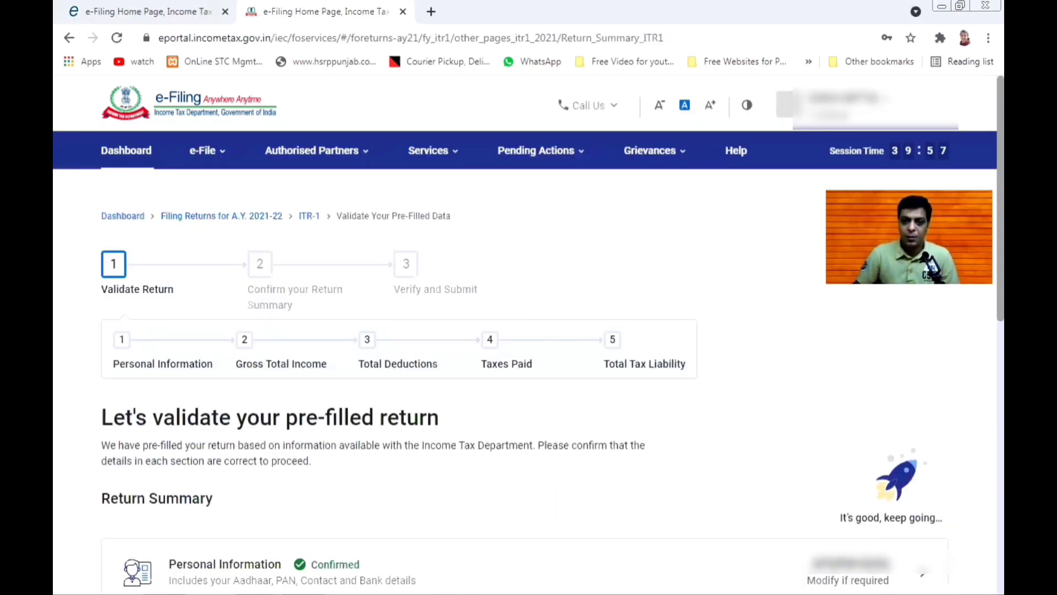
Open the Gross Total Income section and start editing the Income from Salary details
scroll(985, 323, "down", 2)
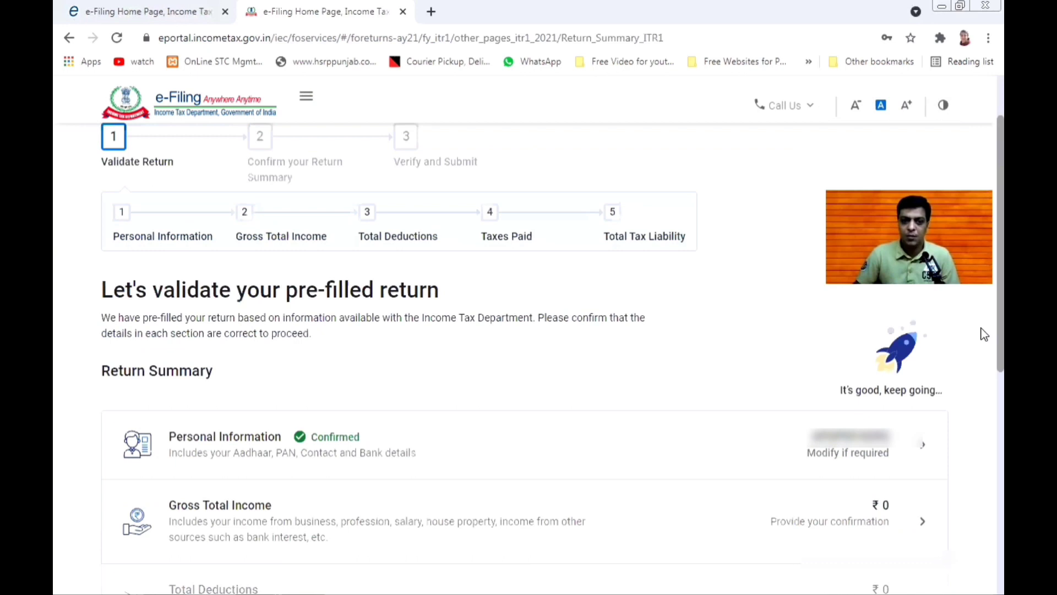
scroll(984, 336, "down", 2)
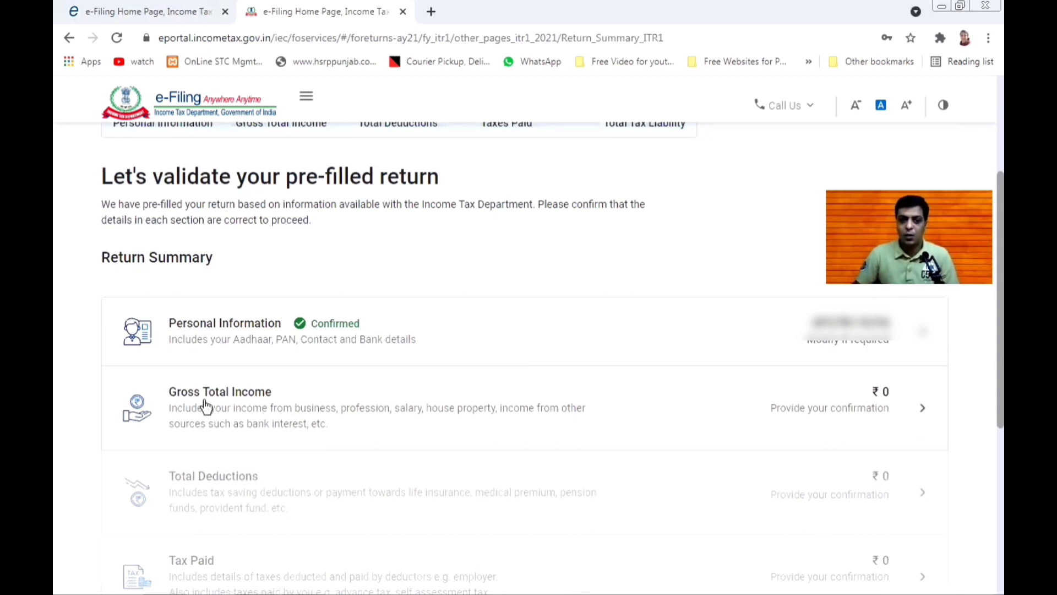
left_click(438, 413)
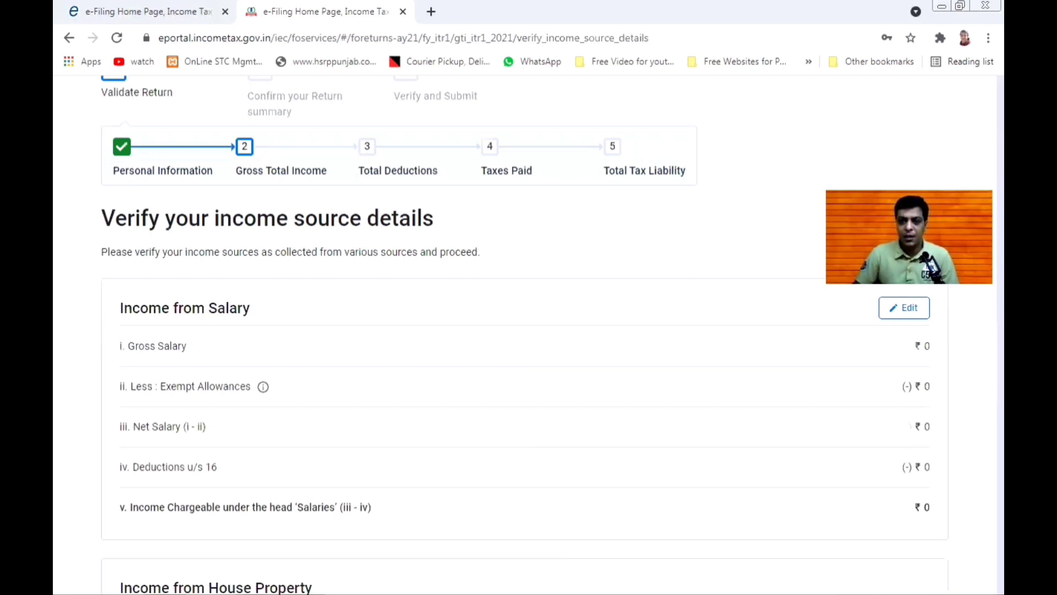
scroll(842, 397, "up", 2)
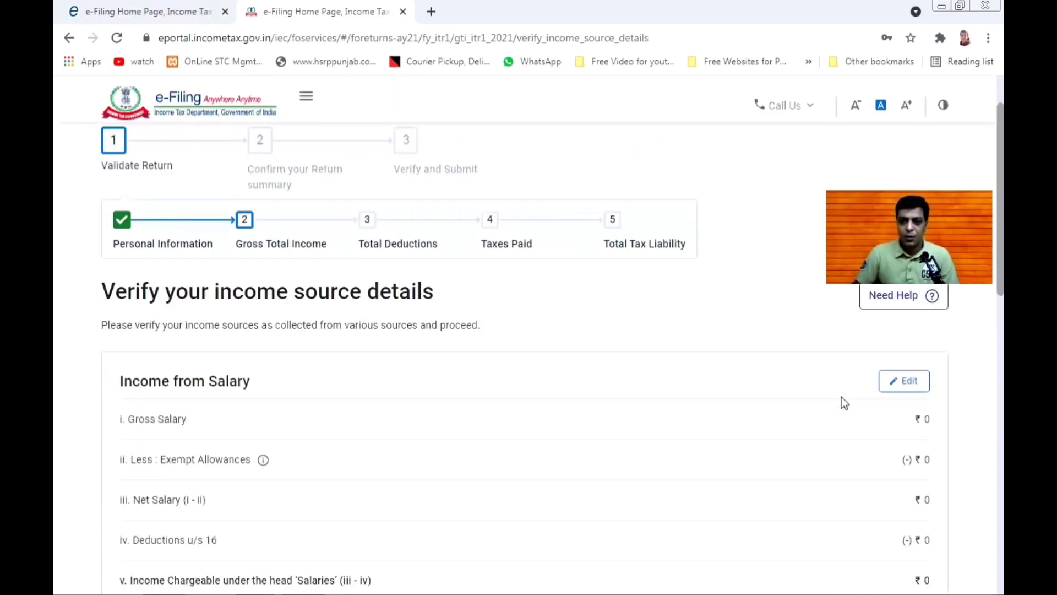
left_click(901, 383)
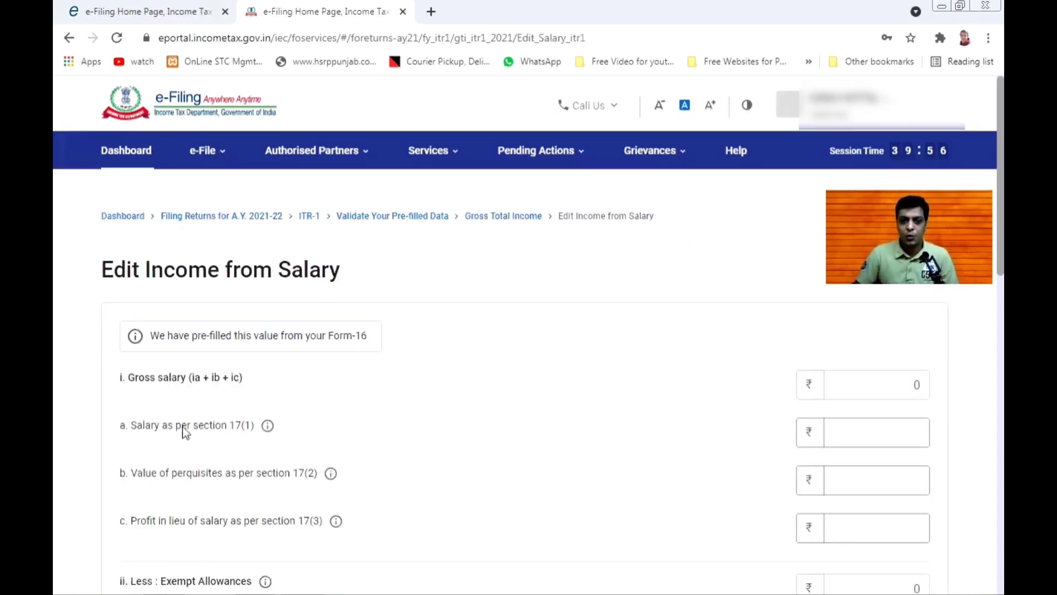
Review the salary form's fields for gross salary, exempt allowances and deductions u/s 16
left_click(856, 432)
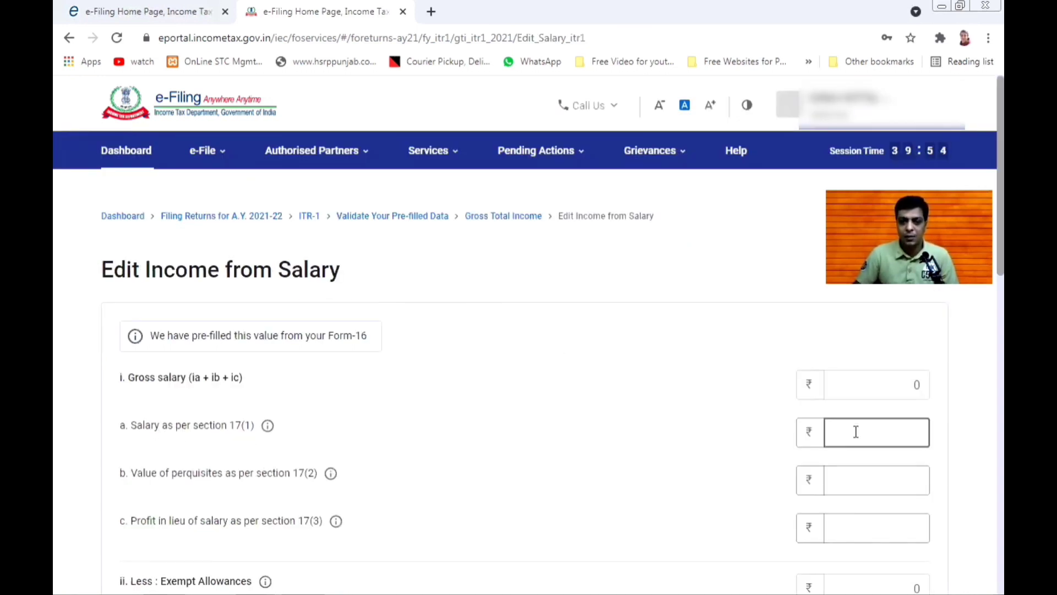
left_click(856, 431)
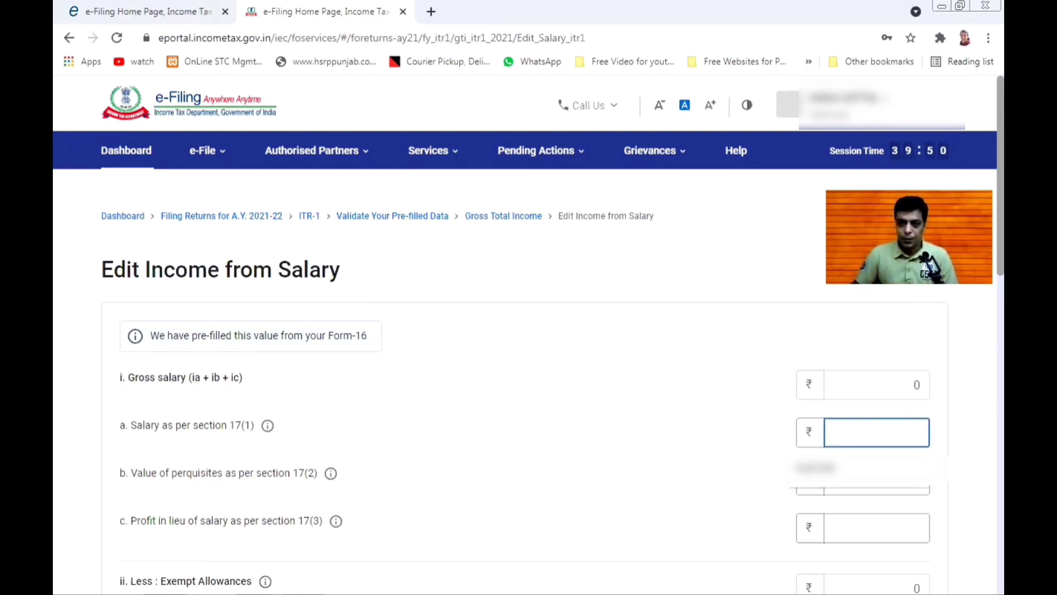
scroll(983, 292, "down", 3)
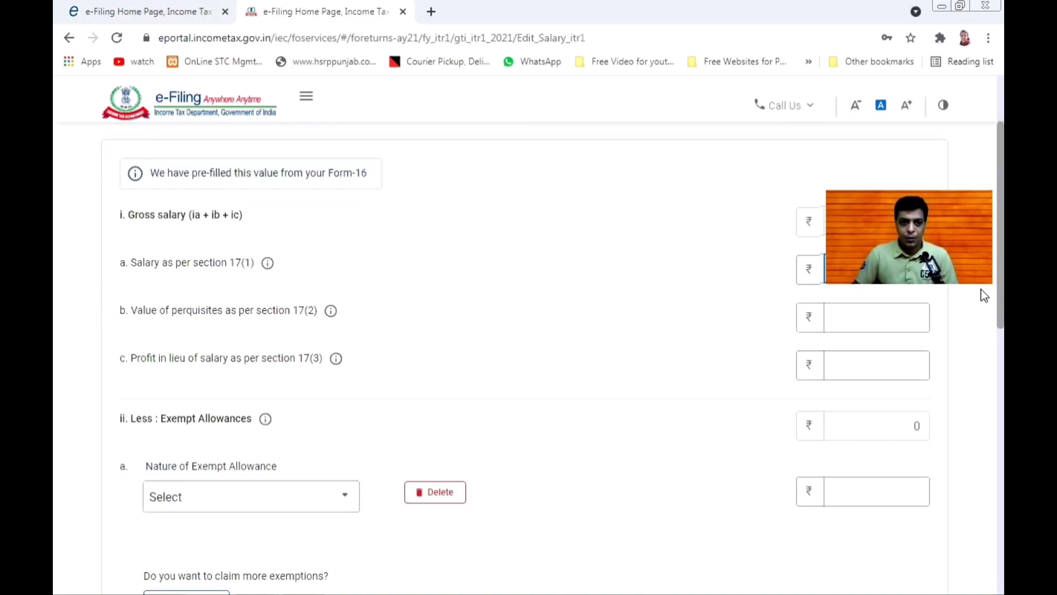
scroll(983, 297, "down", 1)
scroll(985, 325, "down", 1)
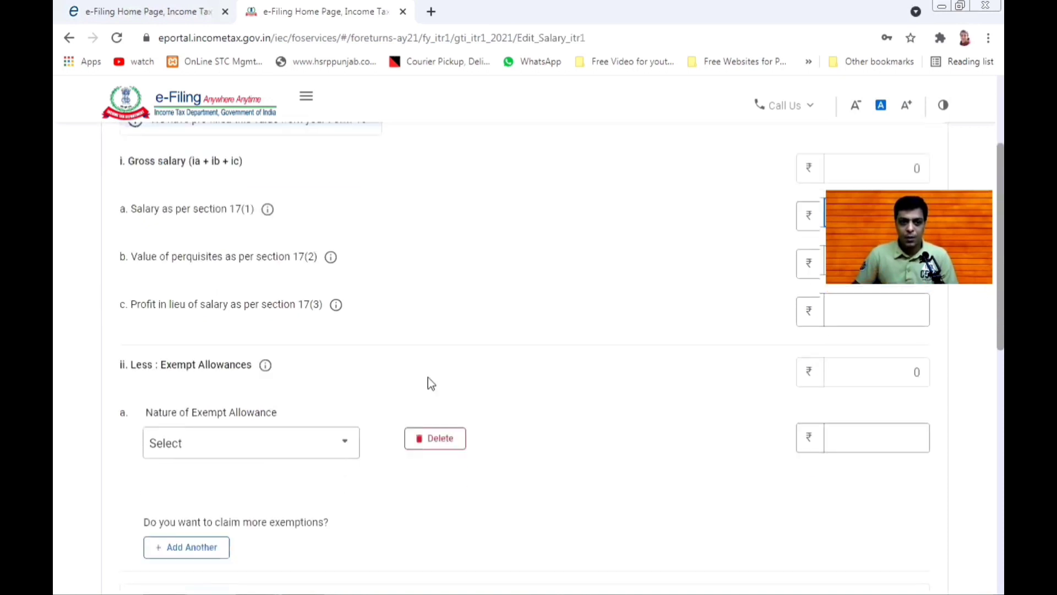
scroll(167, 342, "down", 1)
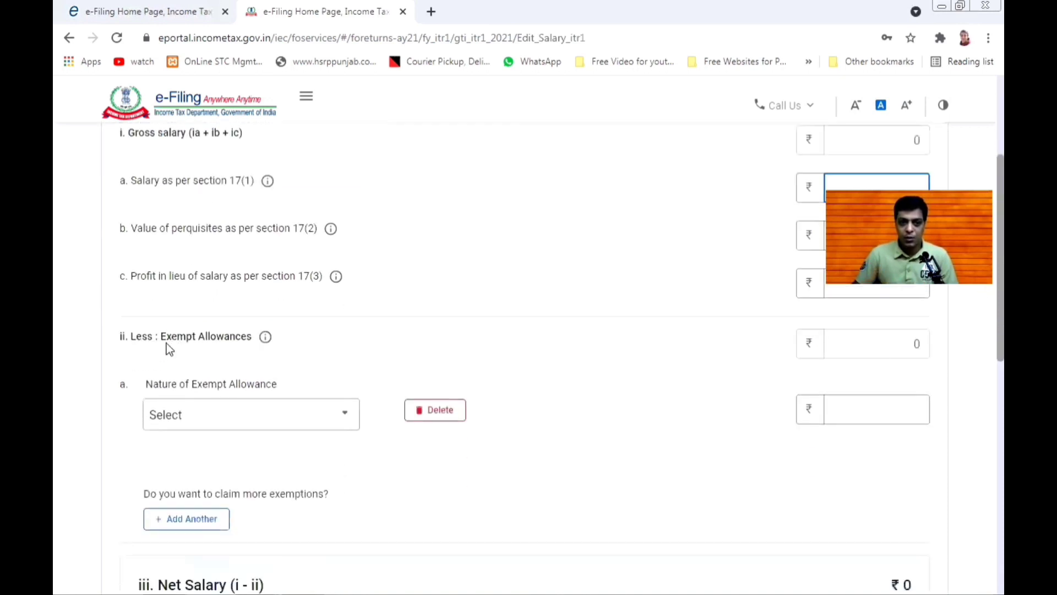
left_click(281, 416)
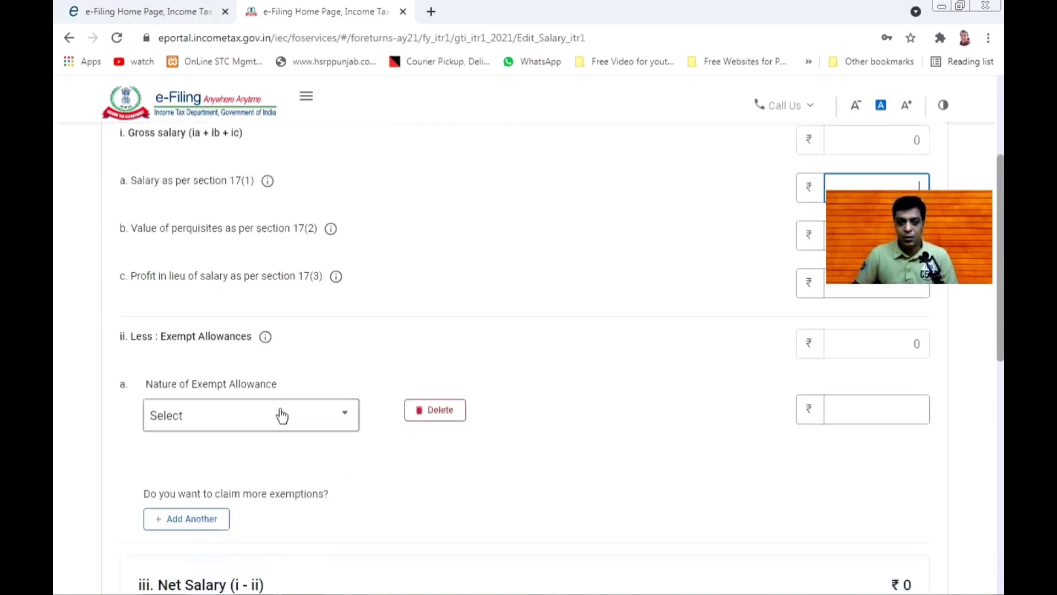
left_click(513, 279)
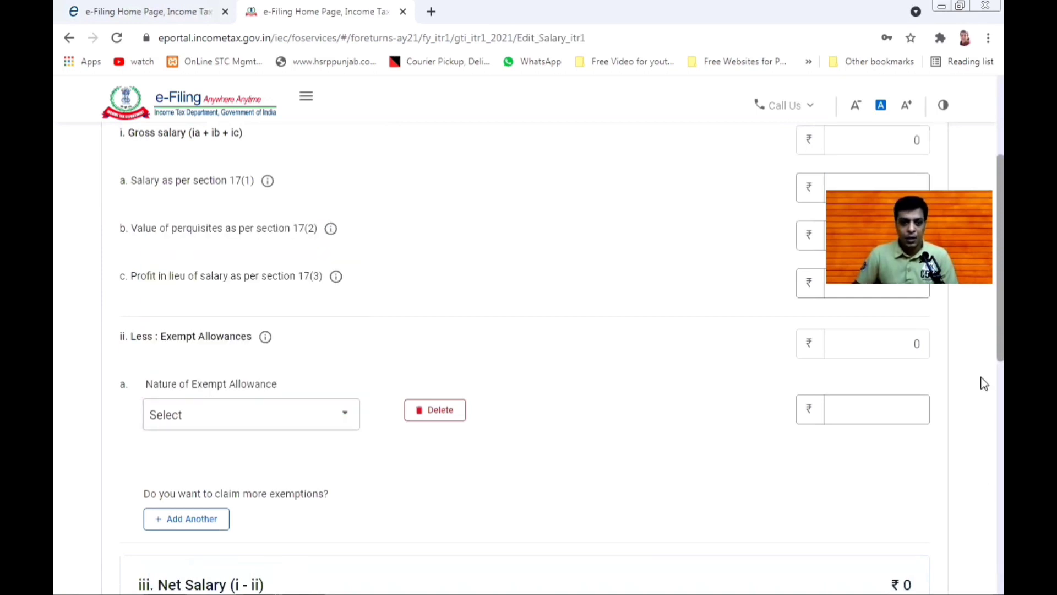
scroll(984, 384, "down", 6)
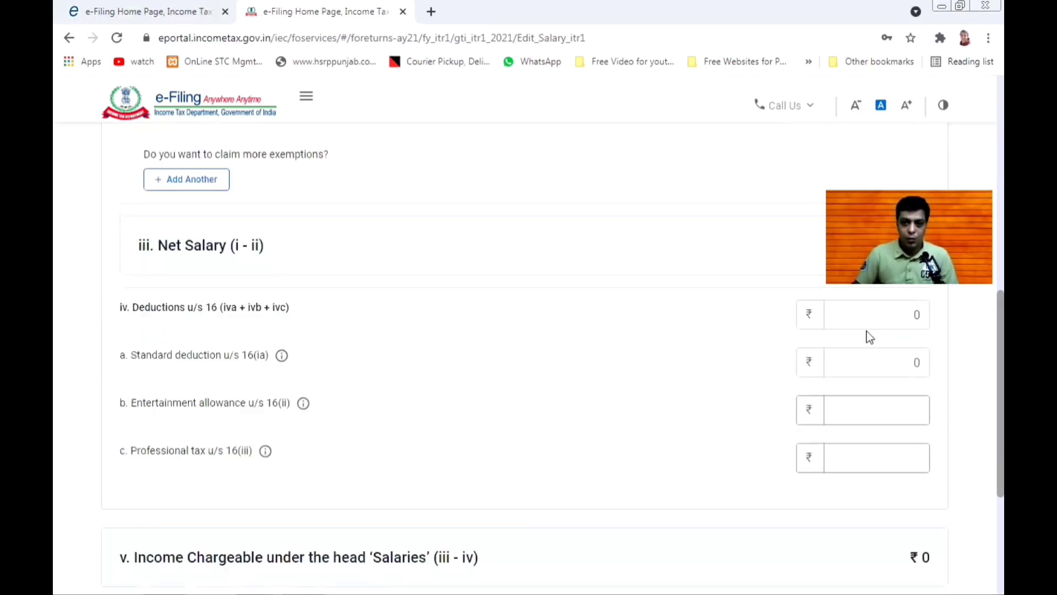
scroll(982, 335, "up", 7)
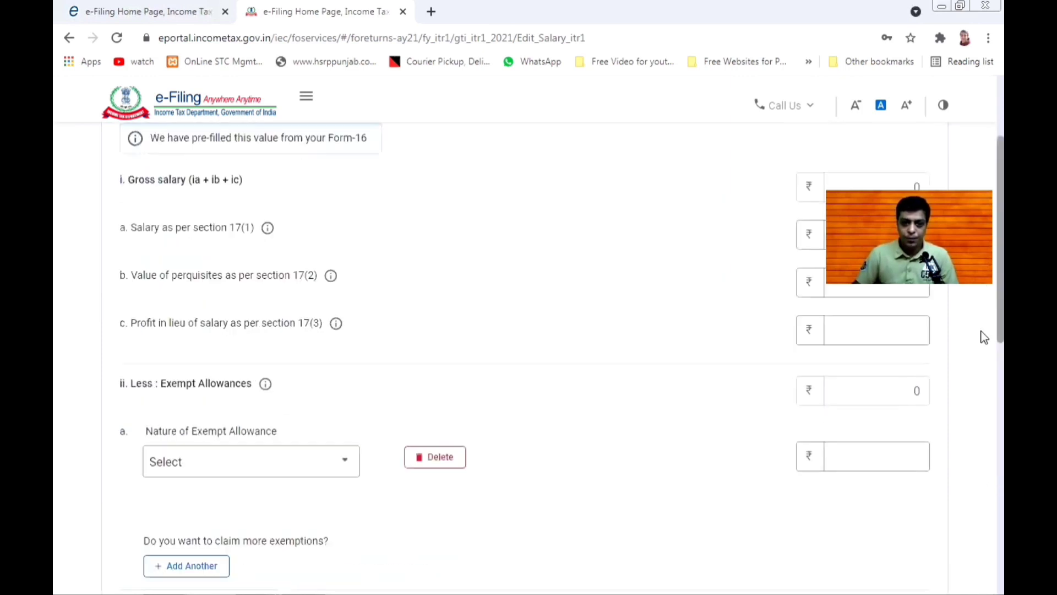
scroll(985, 357, "down", 3)
scroll(384, 437, "down", 4)
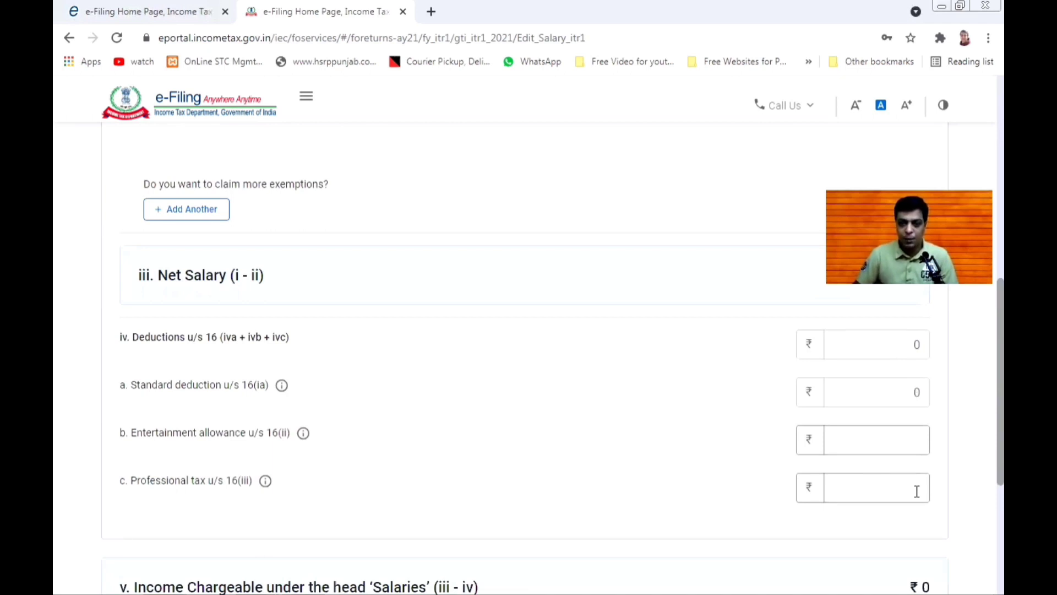
Fill in the gross salary amount and save the Income from Salary details
left_click(875, 489)
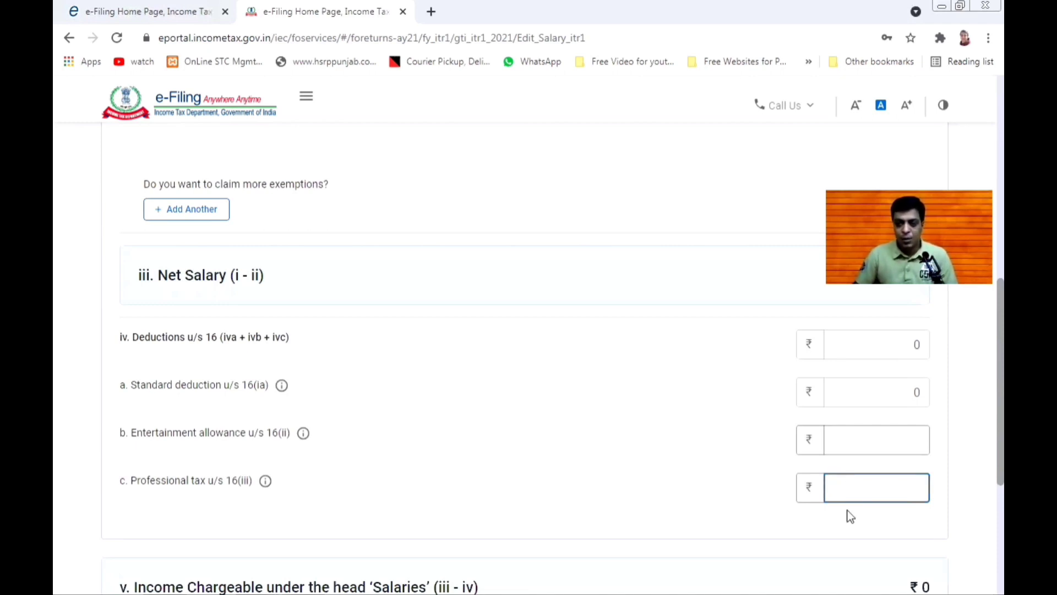
left_click(806, 520)
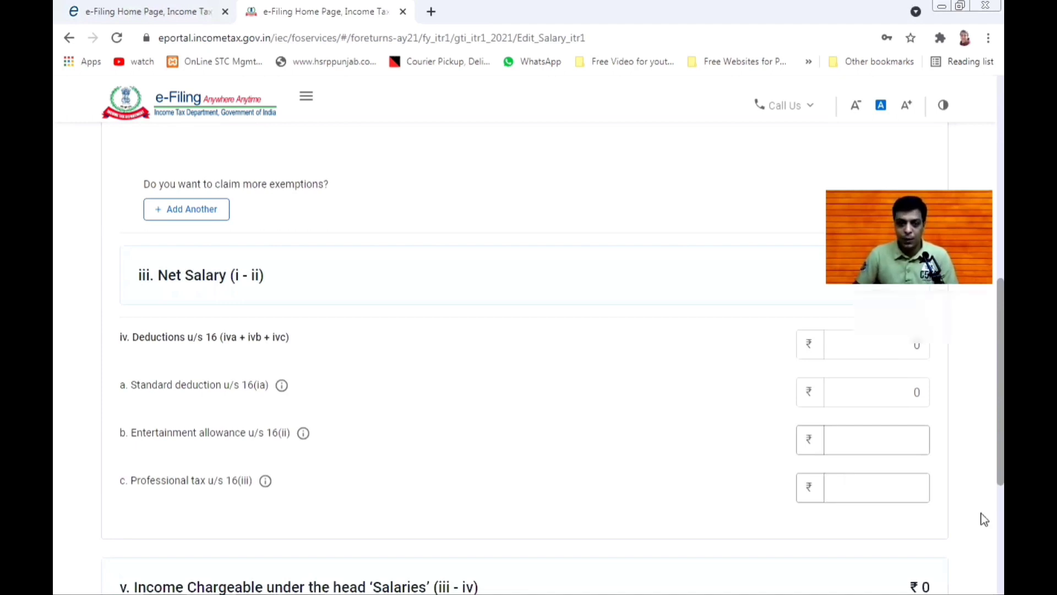
scroll(982, 515, "down", 5)
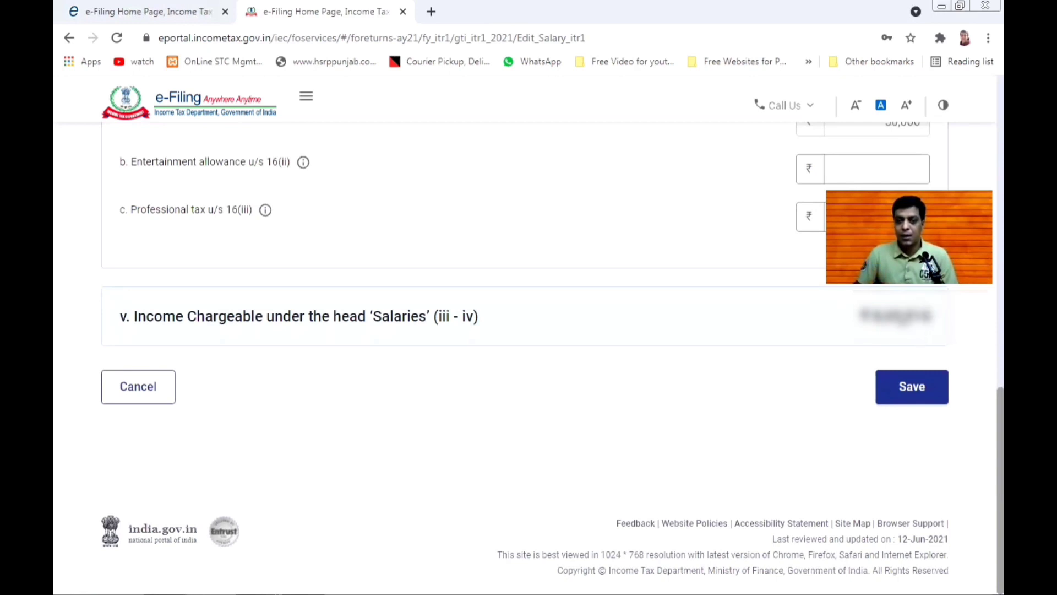
left_click(918, 392)
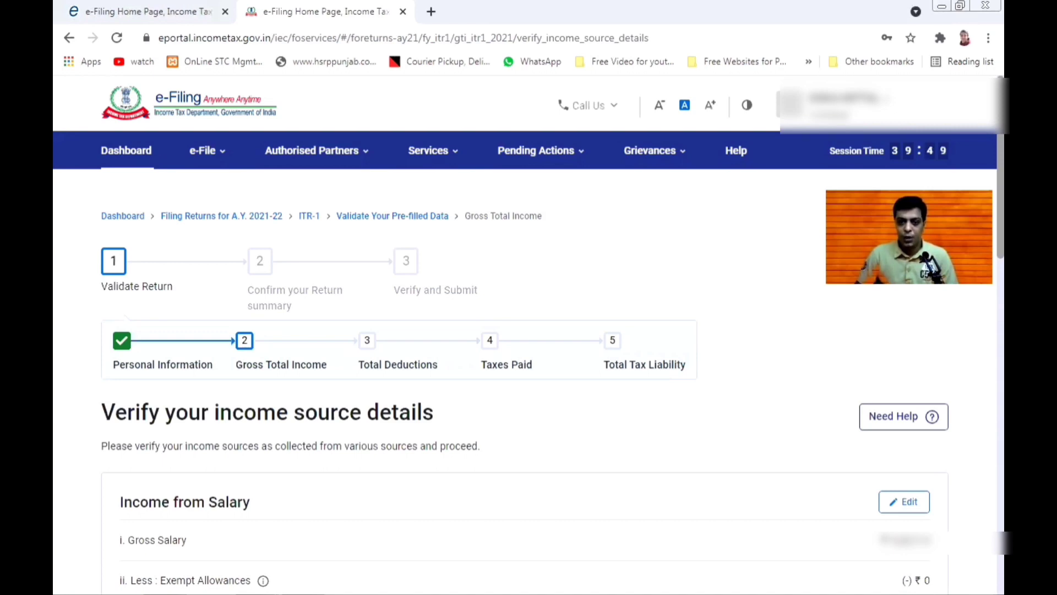
Enter the amount of interest income from savings bank accounts in India under Income from Other Sources
scroll(529, 330, "down", 10)
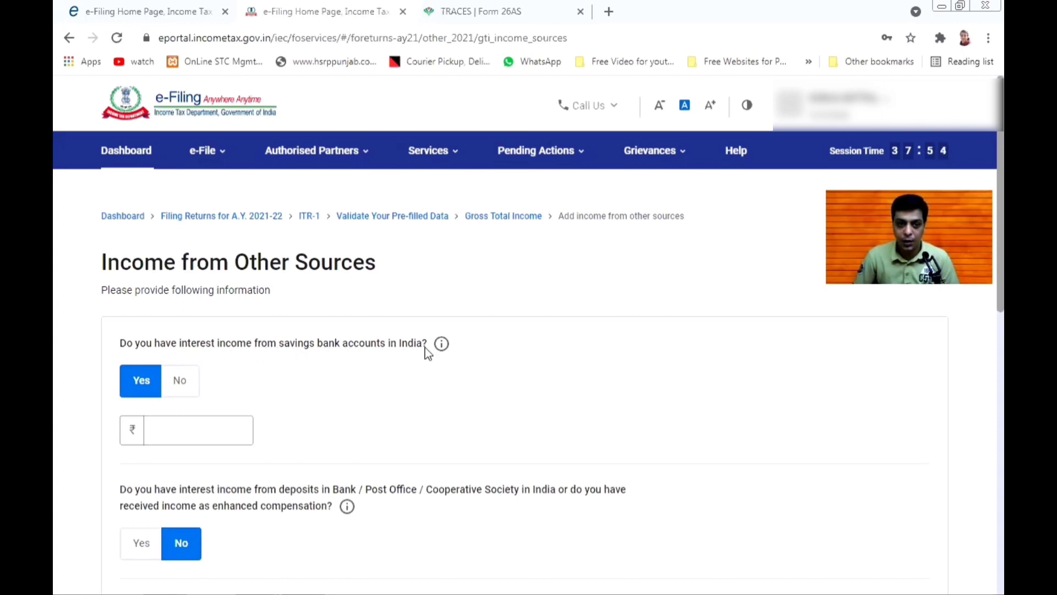
left_click(179, 430)
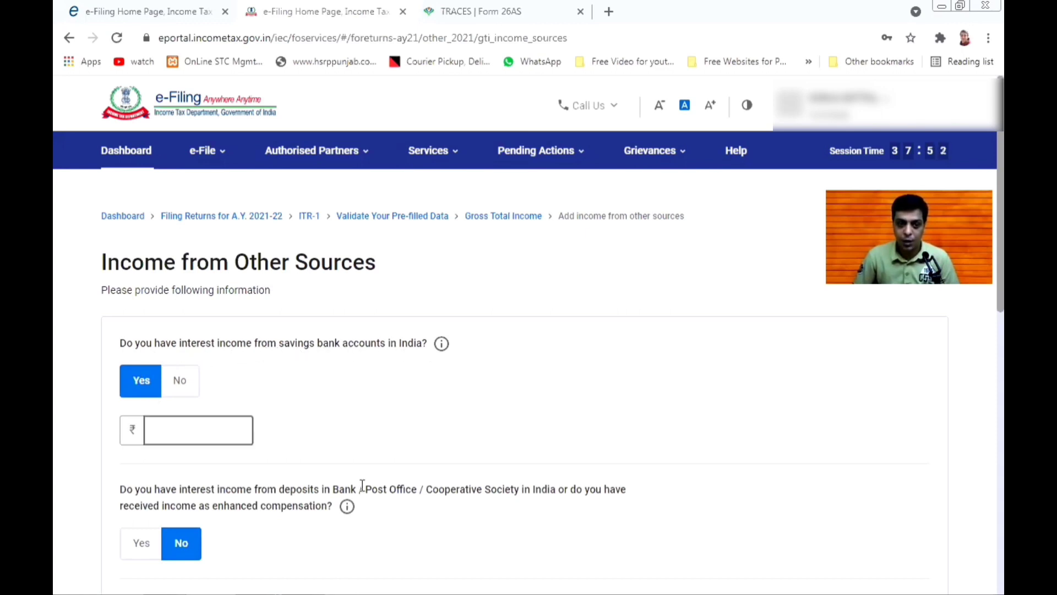
key("alt+Tab")
type("2")
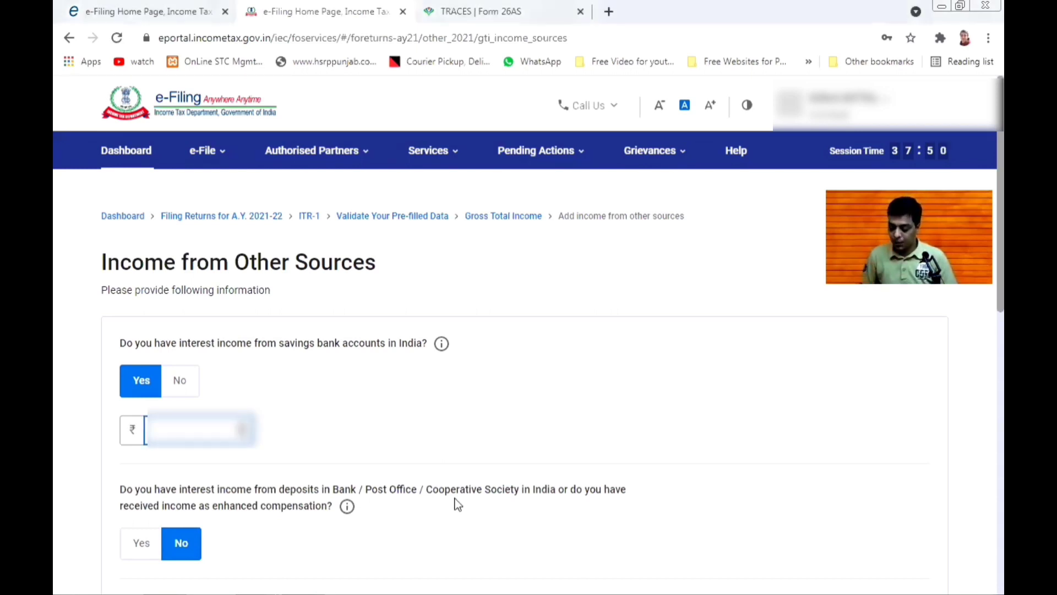
type("500")
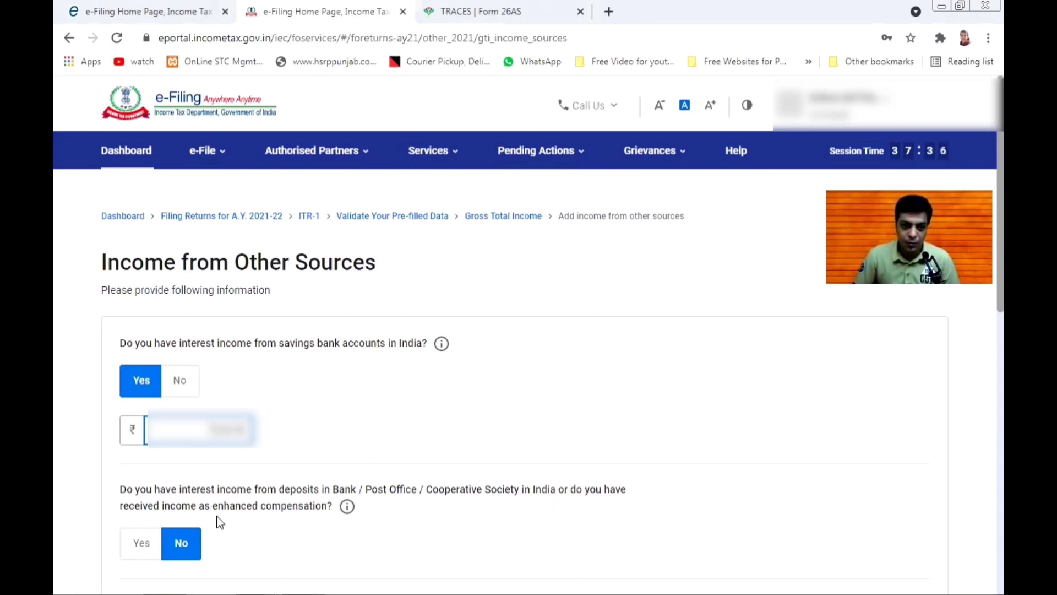
Declare interest income from bank, post office or cooperative society deposits, enter its amount, and submit the Income from Other Sources answers
left_click(139, 546)
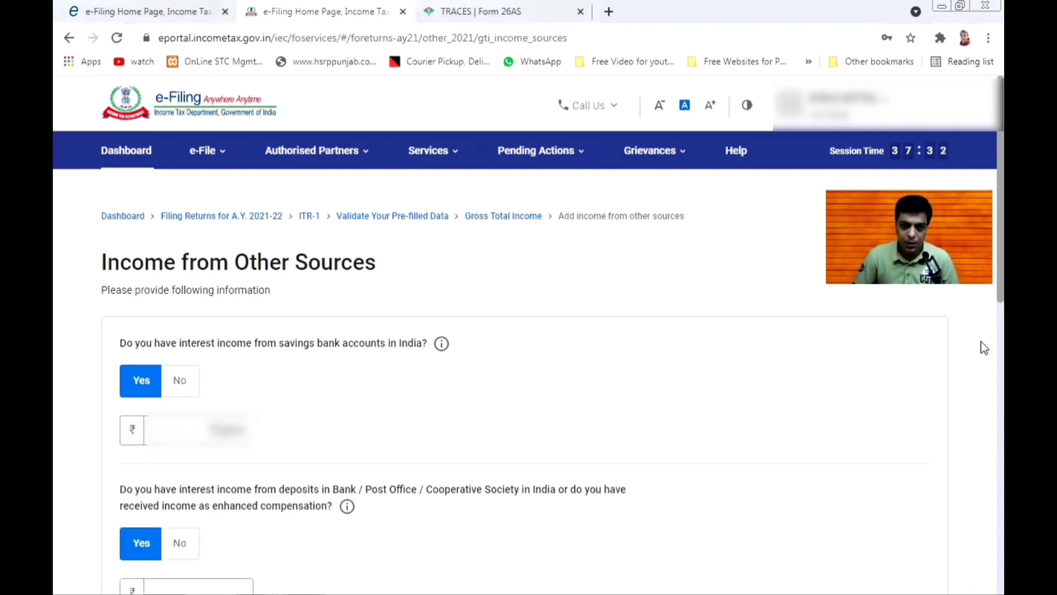
scroll(985, 365, "down", 3)
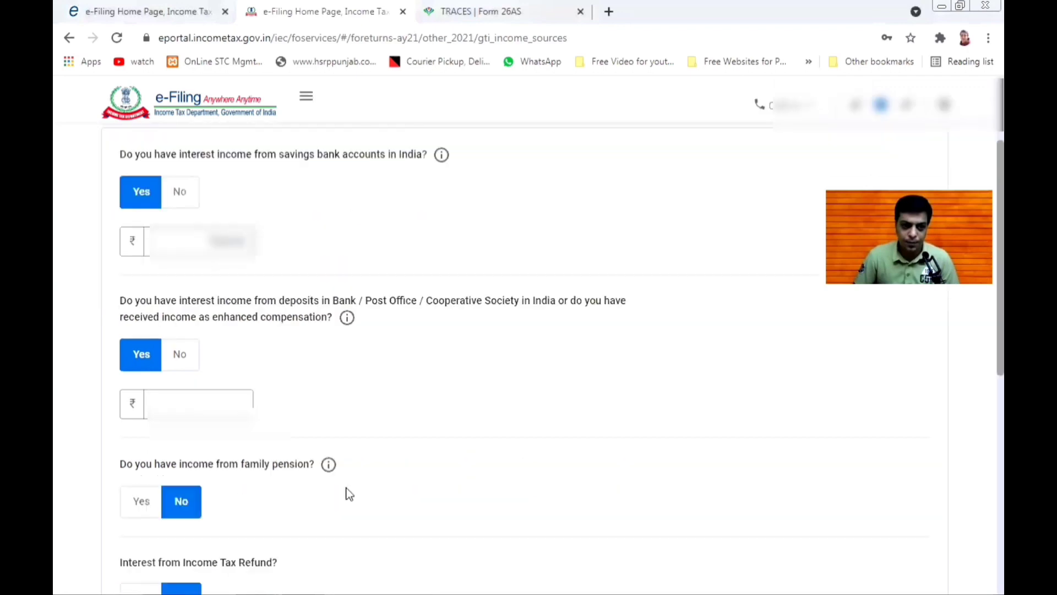
key("Tab")
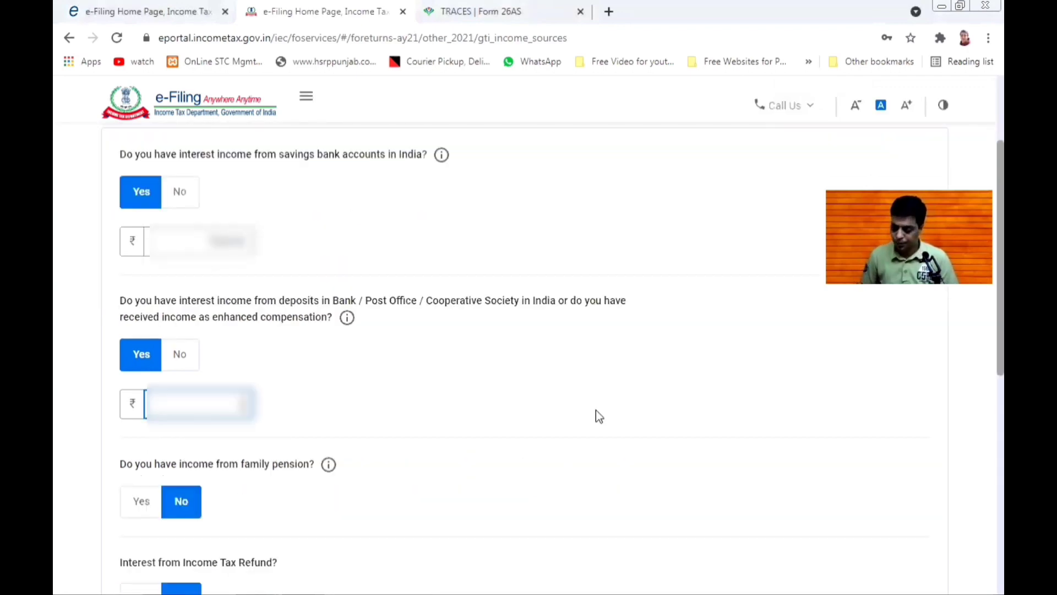
type("10000")
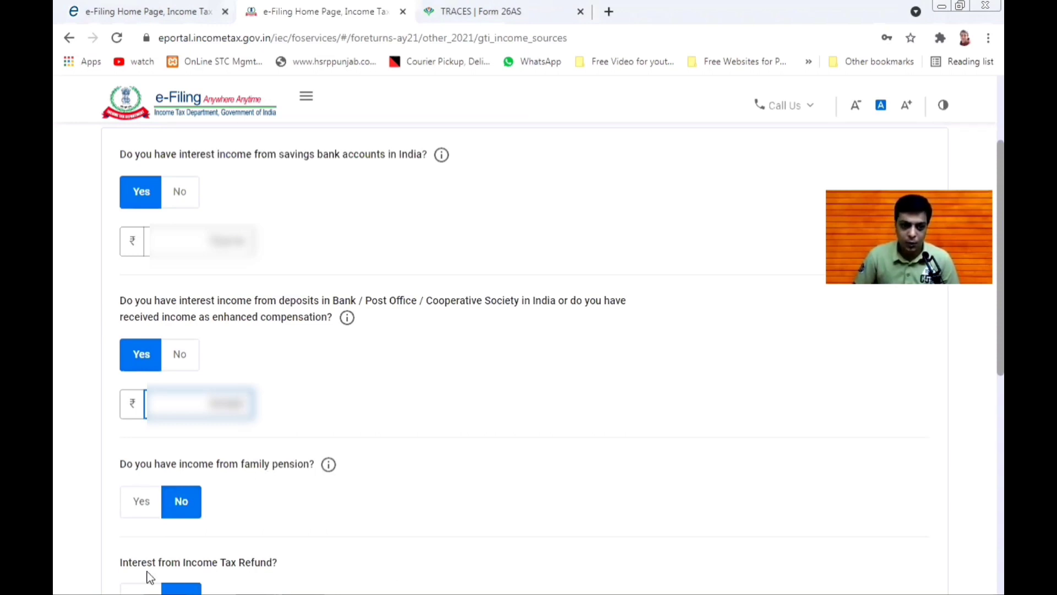
scroll(982, 479, "down", 6)
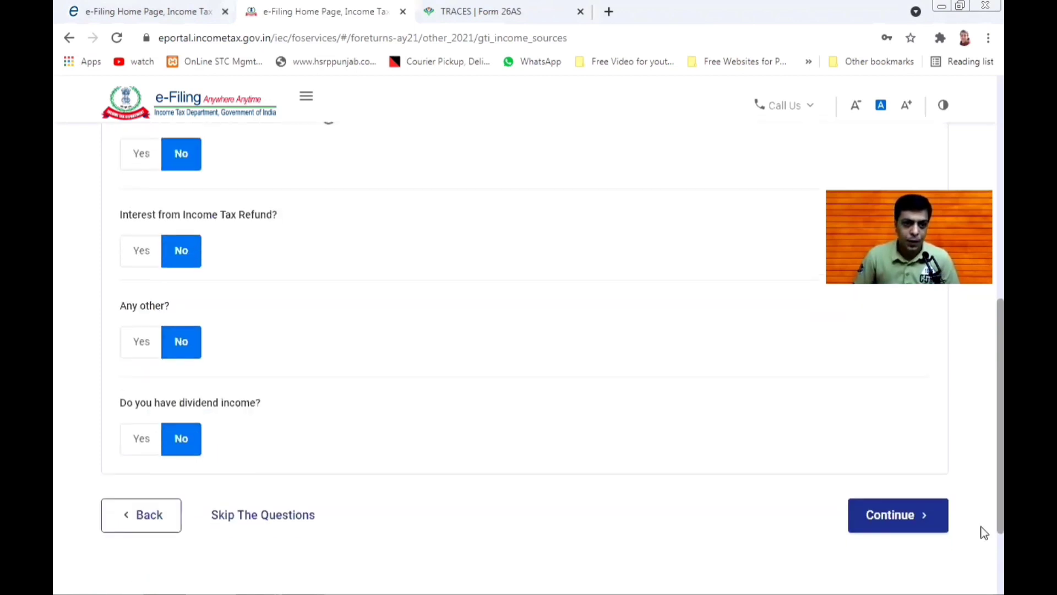
scroll(985, 533, "down", 2)
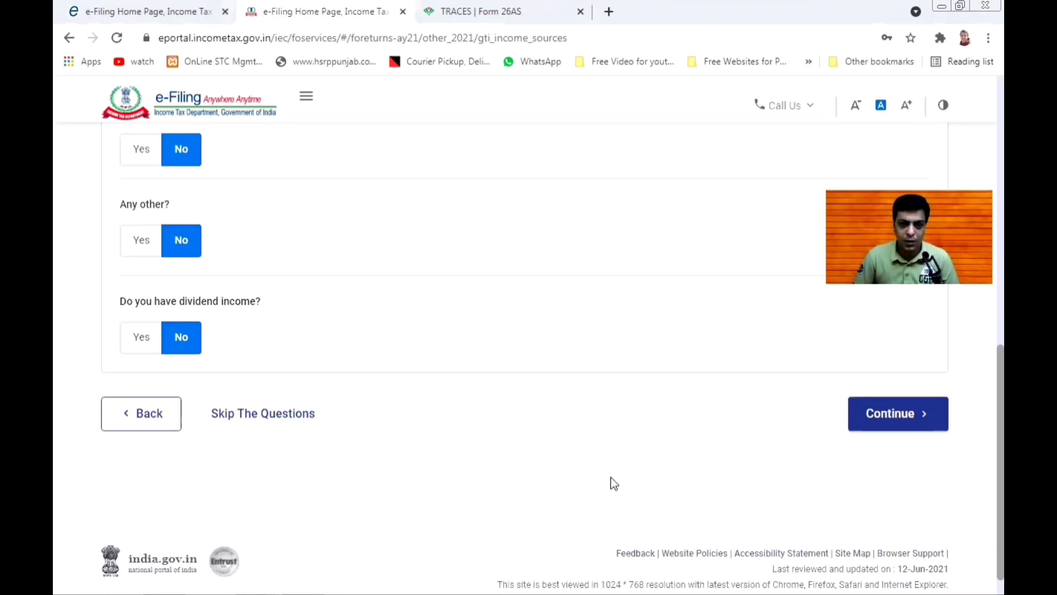
left_click(907, 416)
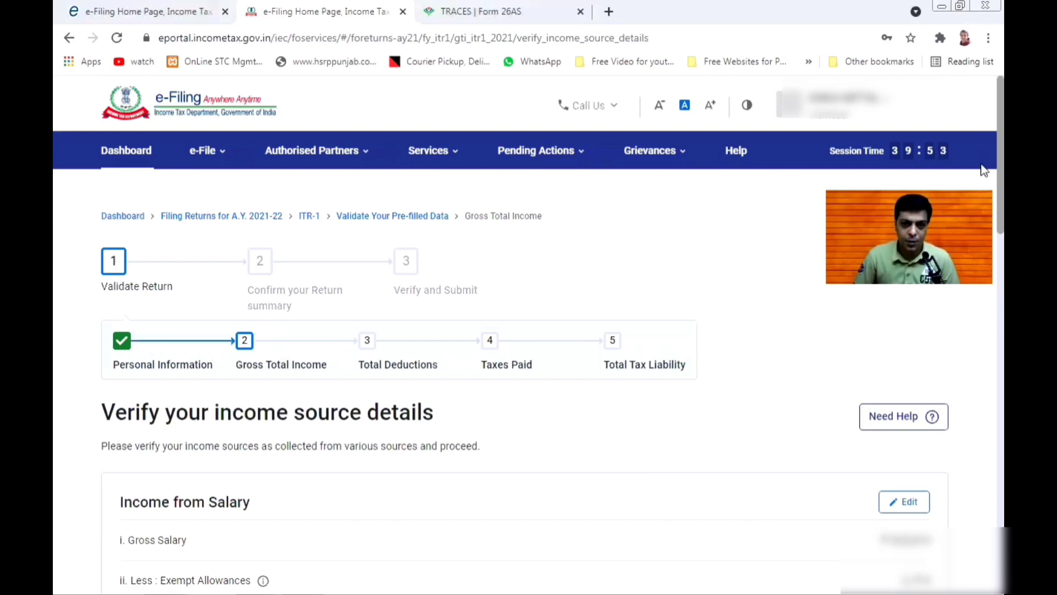
Go through the income source details and confirm the Gross Total Income section
scroll(984, 496, "down", 15)
scroll(985, 506, "down", 3)
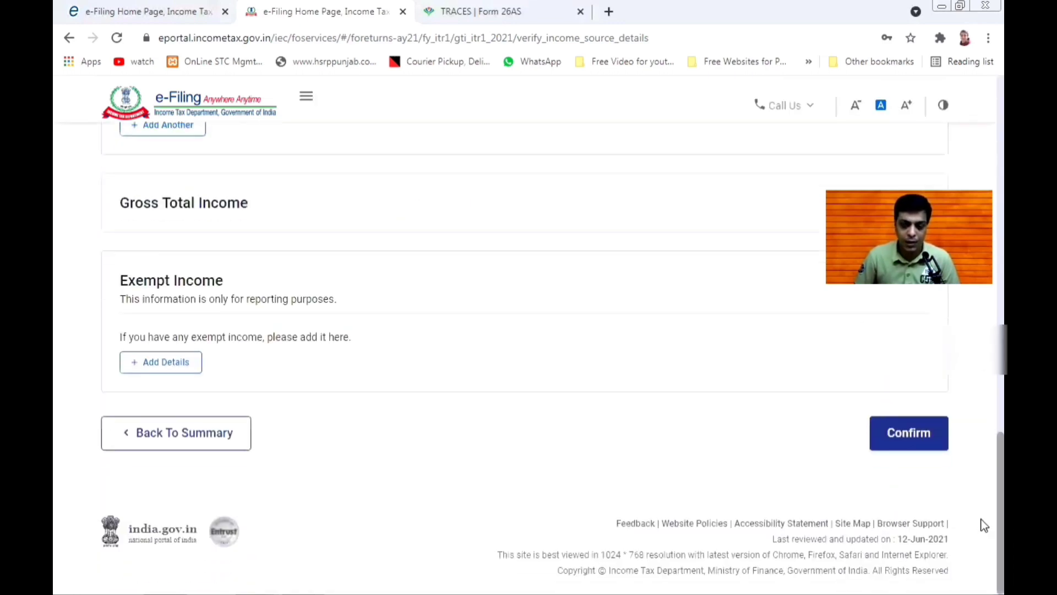
left_click(909, 433)
scroll(218, 347, "down", 5)
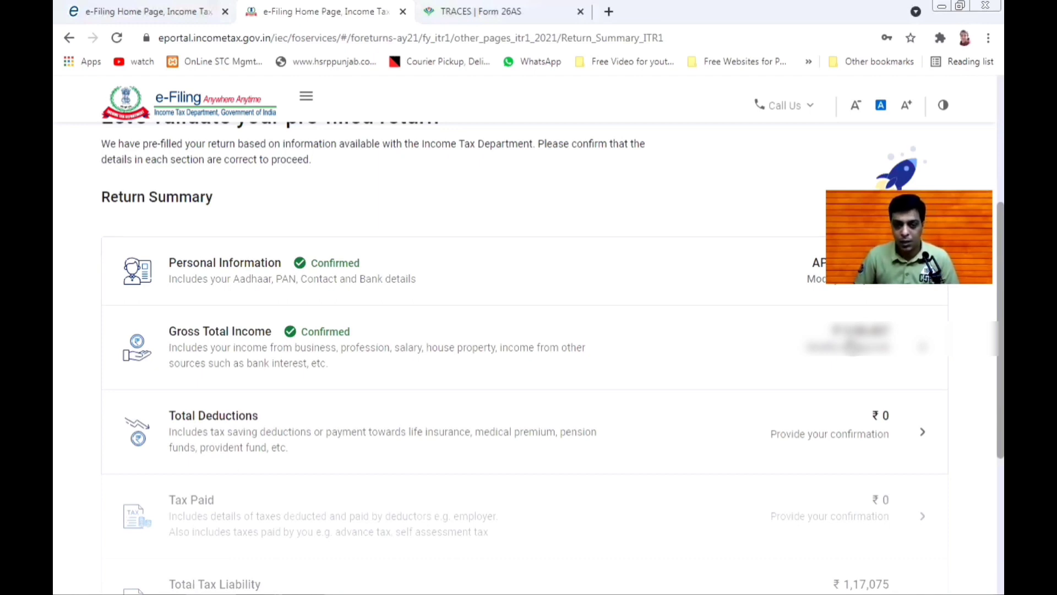
Open the Total Deductions section, review the questions from donations through 80C, 80D, 80E and other deductions, and continue to the verification page
left_click(238, 428)
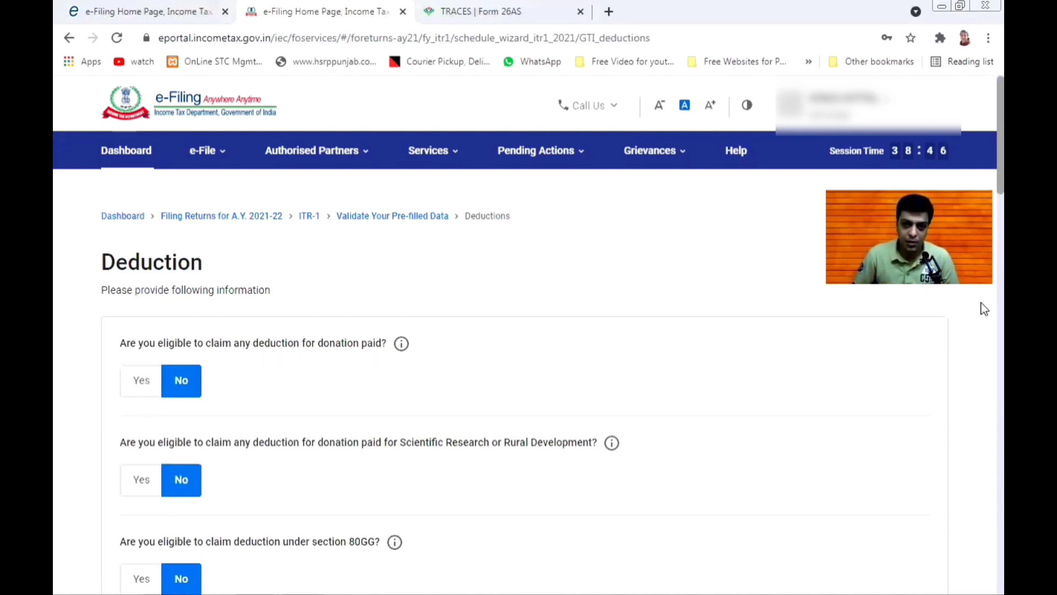
scroll(528, 385, "down", 3)
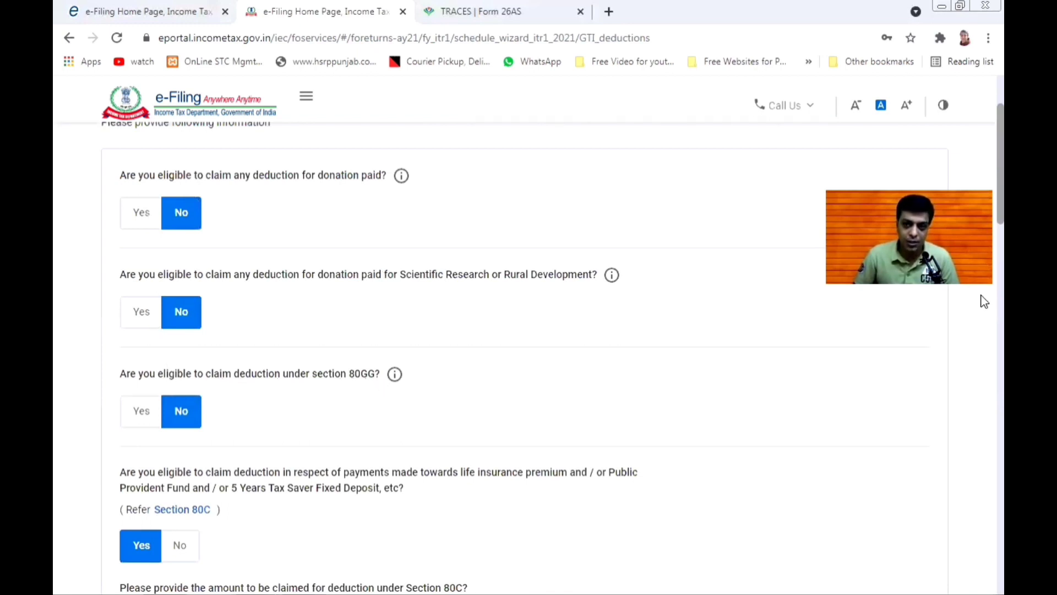
left_click_drag(1001, 164, 1001, 202)
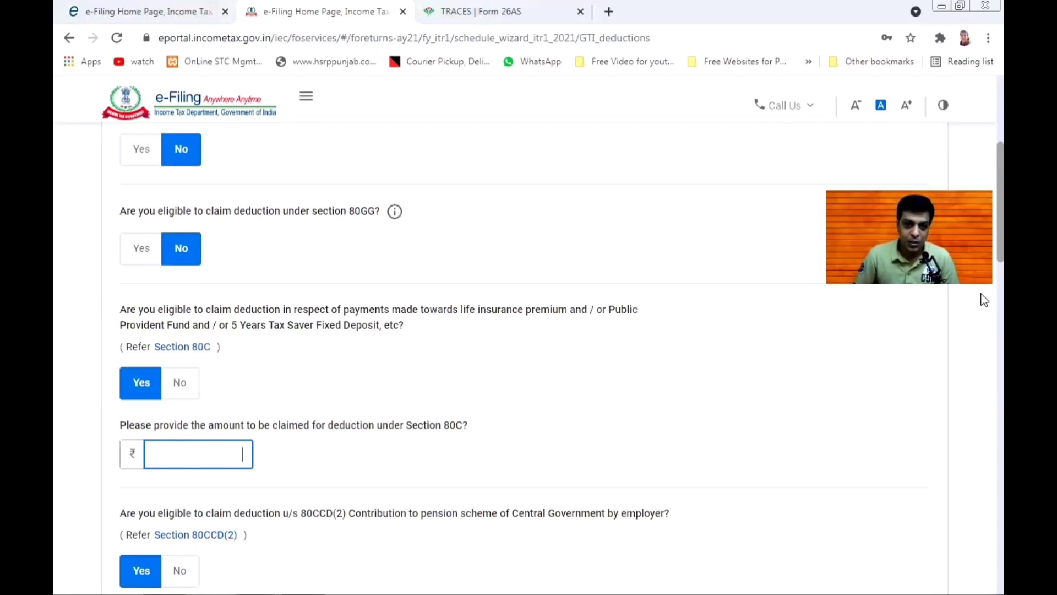
scroll(219, 351, "down", 3)
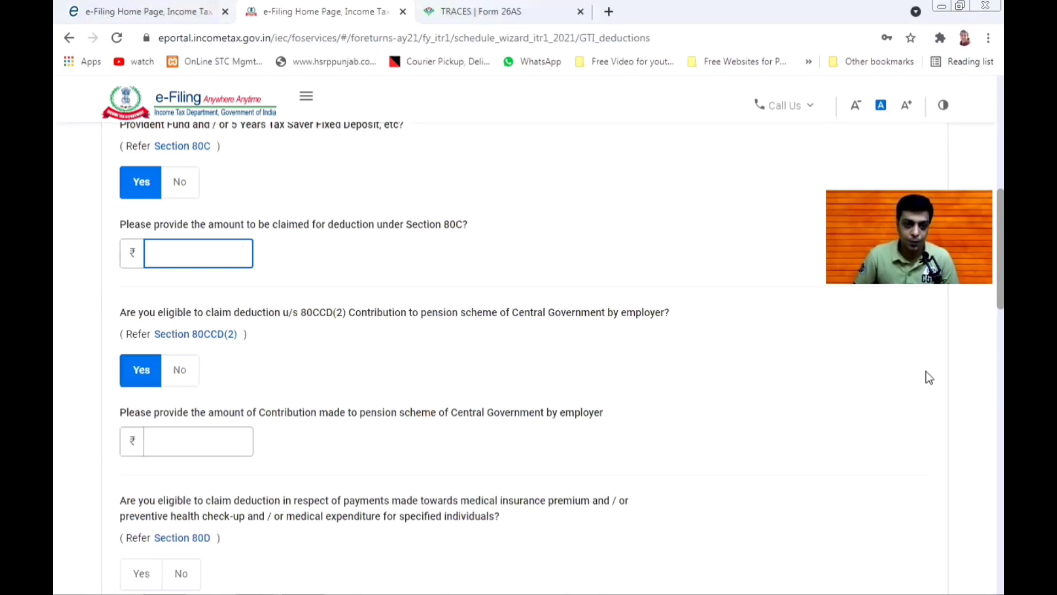
scroll(203, 373, "down", 3)
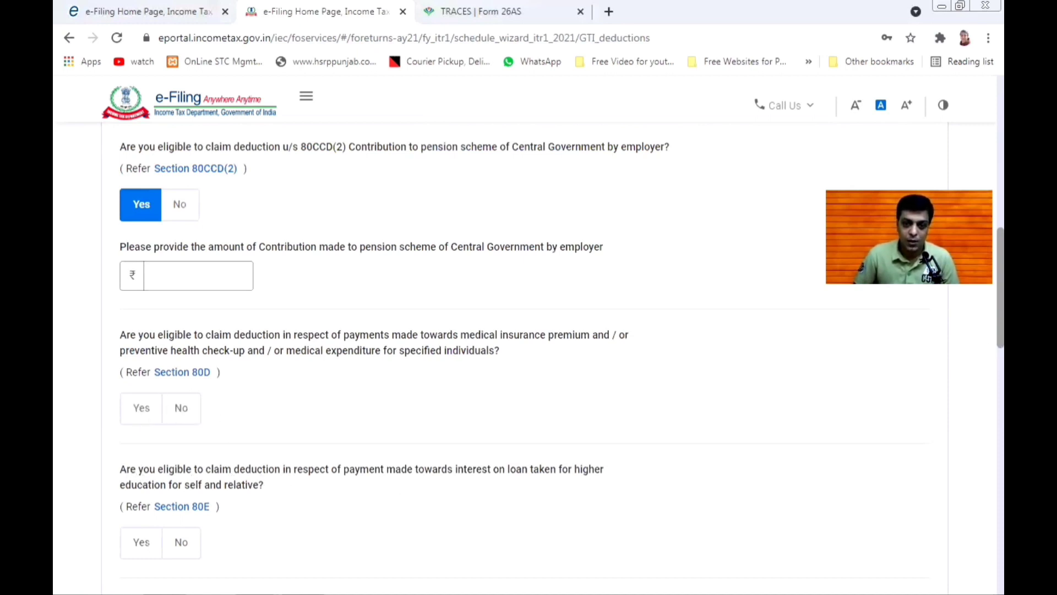
scroll(985, 323, "down", 3)
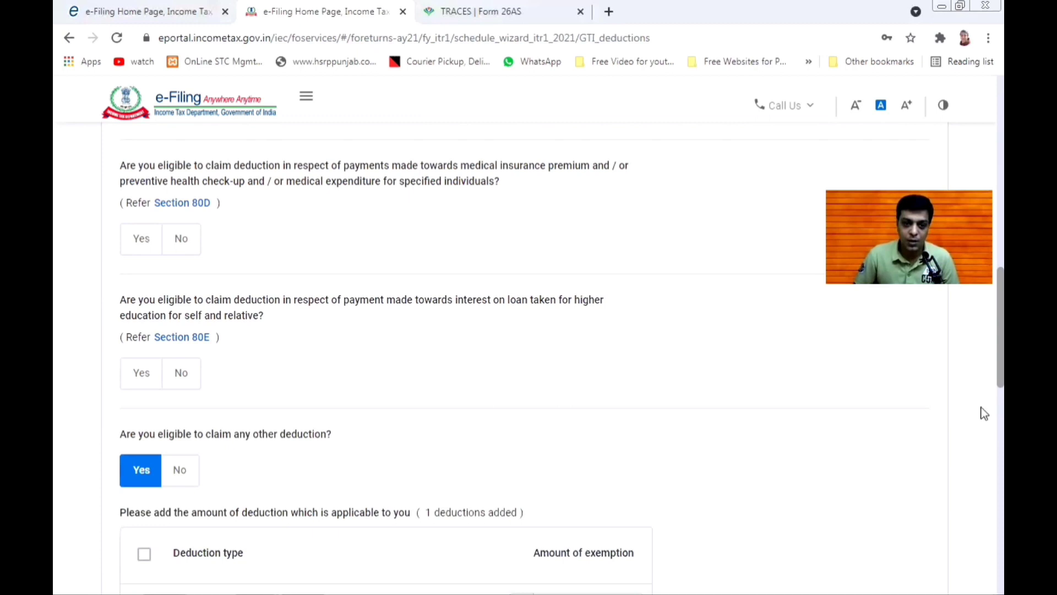
scroll(984, 413, "down", 7)
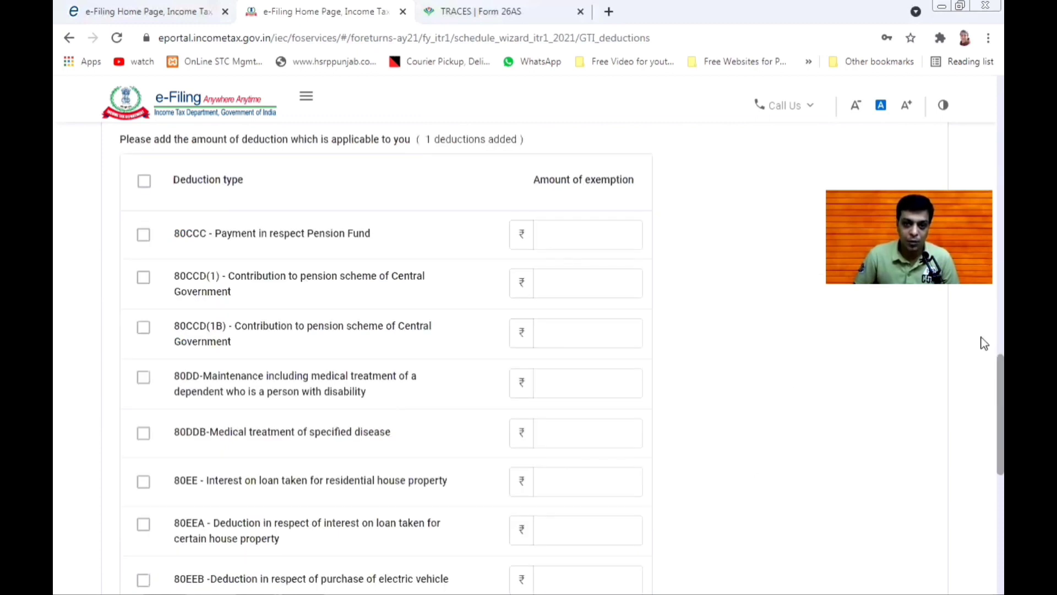
scroll(984, 530, "down", 10)
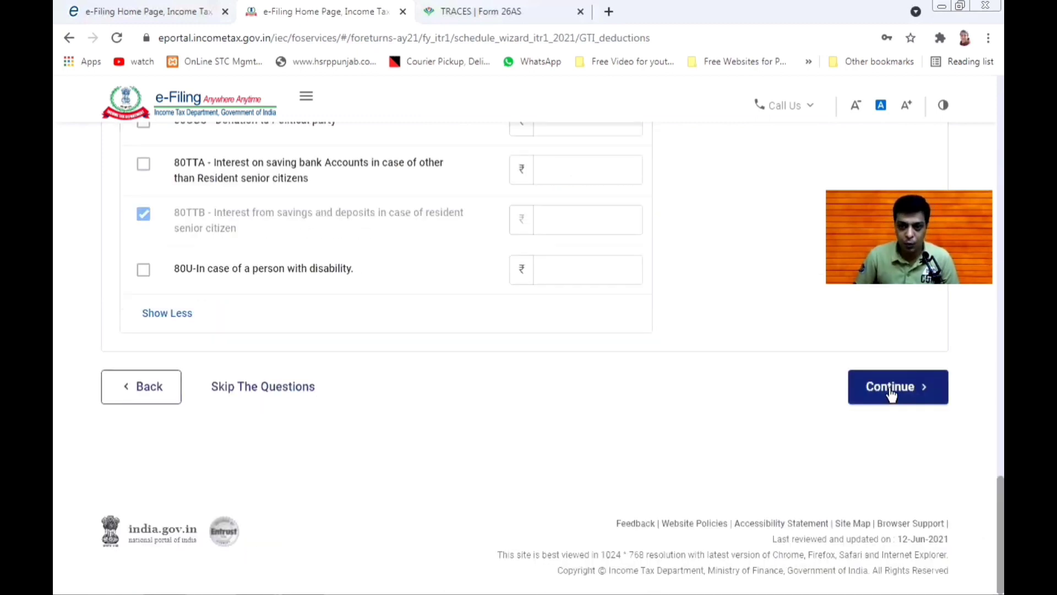
left_click(898, 386)
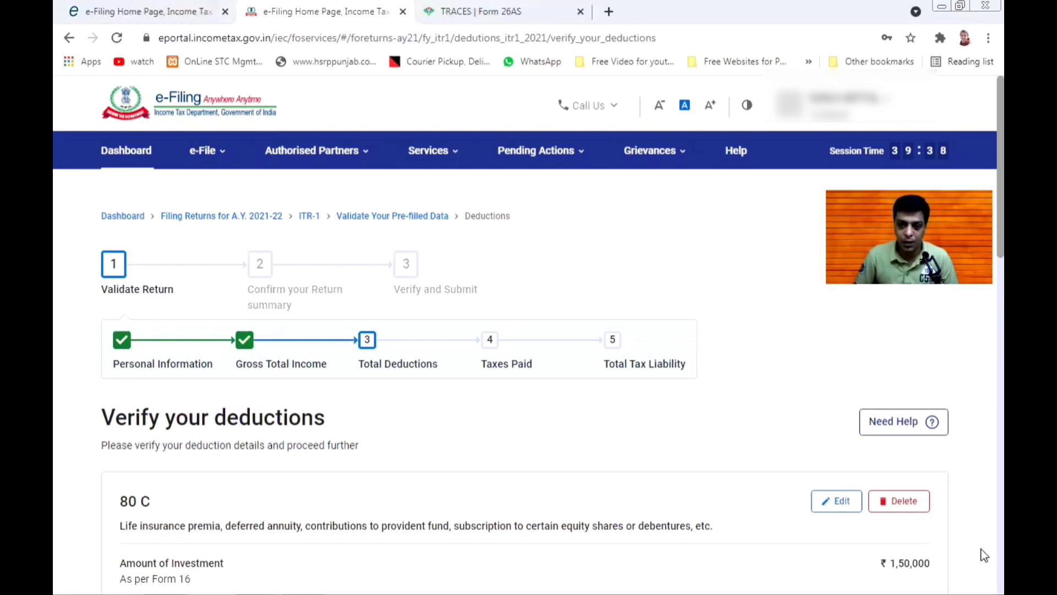
Start adding an 80D health insurance deduction and answer No to whether the taxpayer or a family member is a senior citizen
scroll(982, 300, "down", 10)
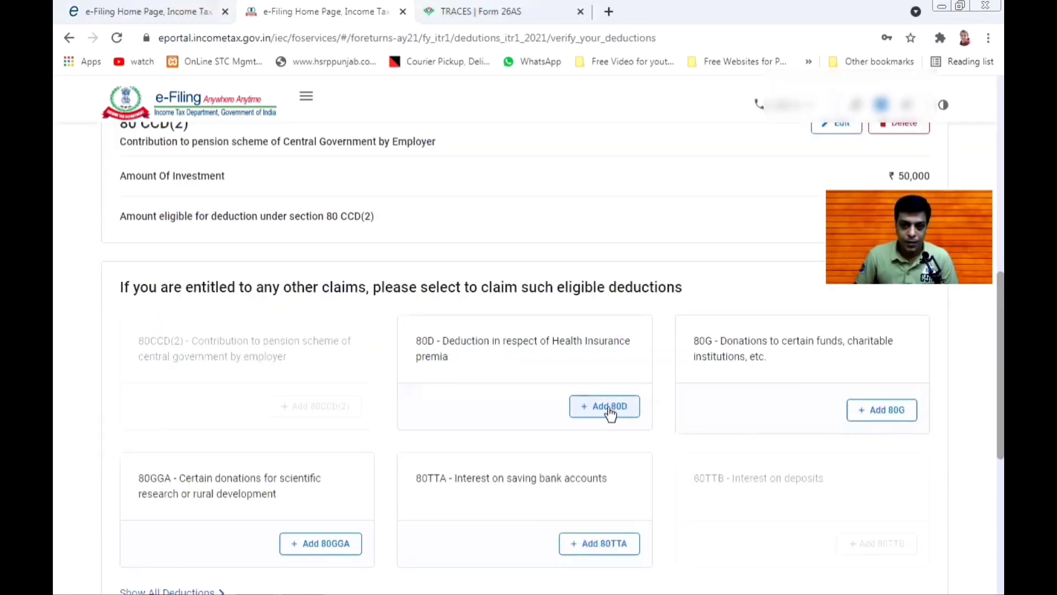
left_click(605, 408)
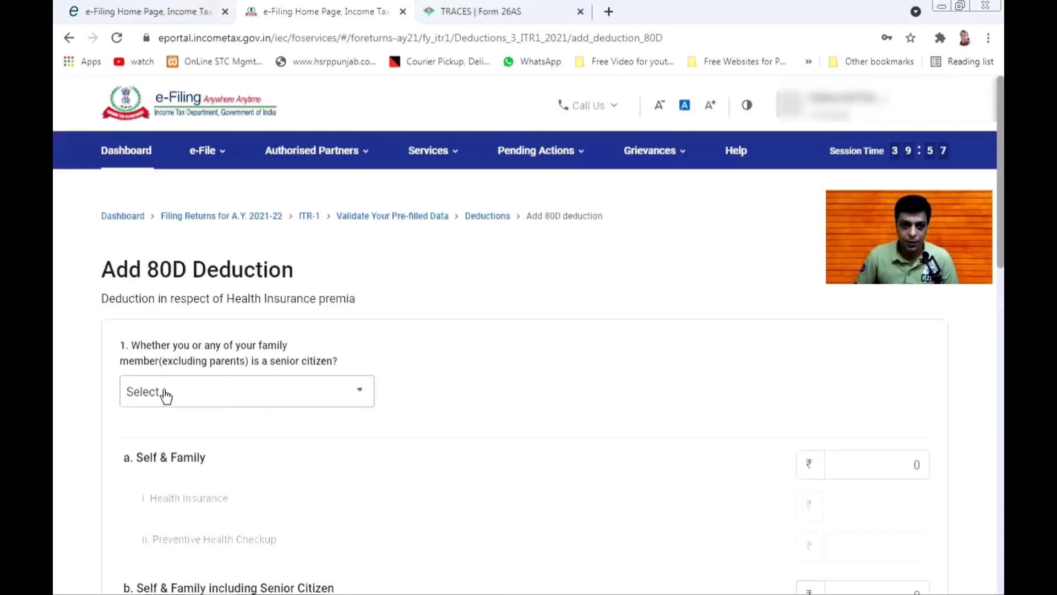
left_click(262, 390)
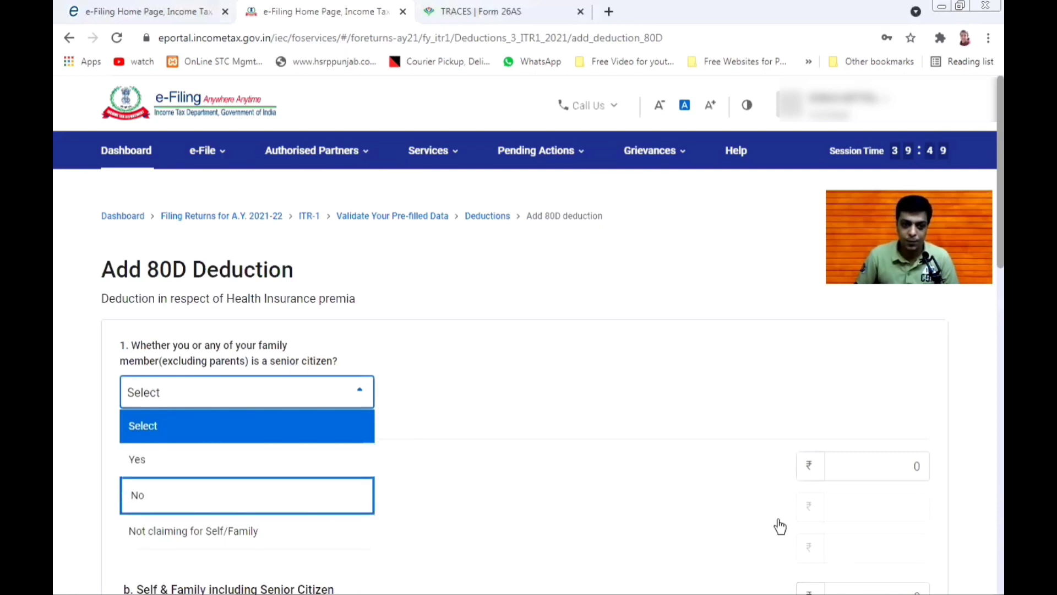
left_click(262, 410)
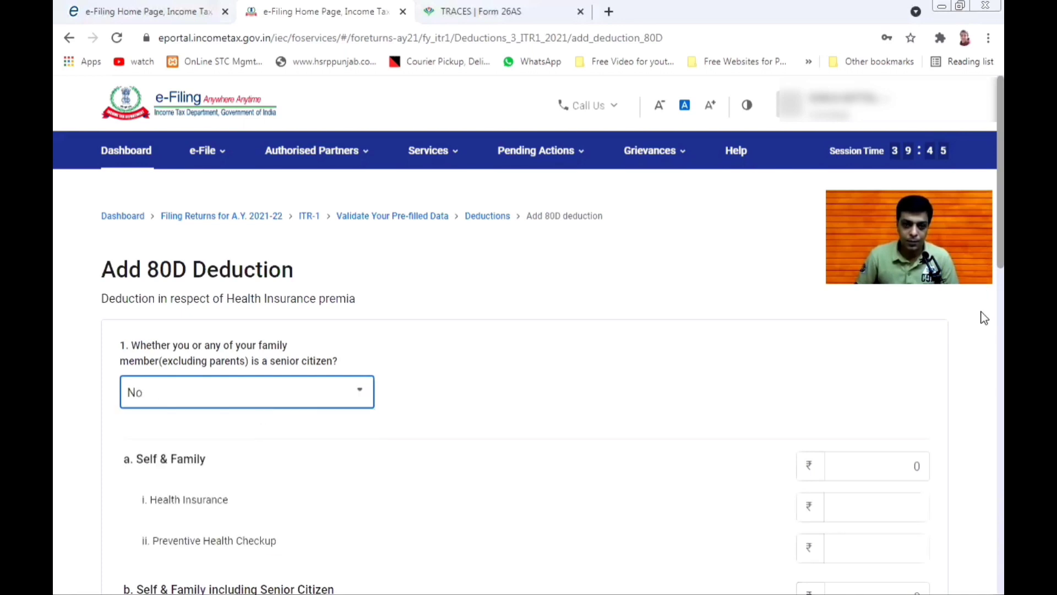
Enter 5000 for Self & Family preventive health checkup, add the 80D deduction, and confirm the Total Deductions section
scroll(982, 323, "down", 2)
scroll(178, 346, "down", 1)
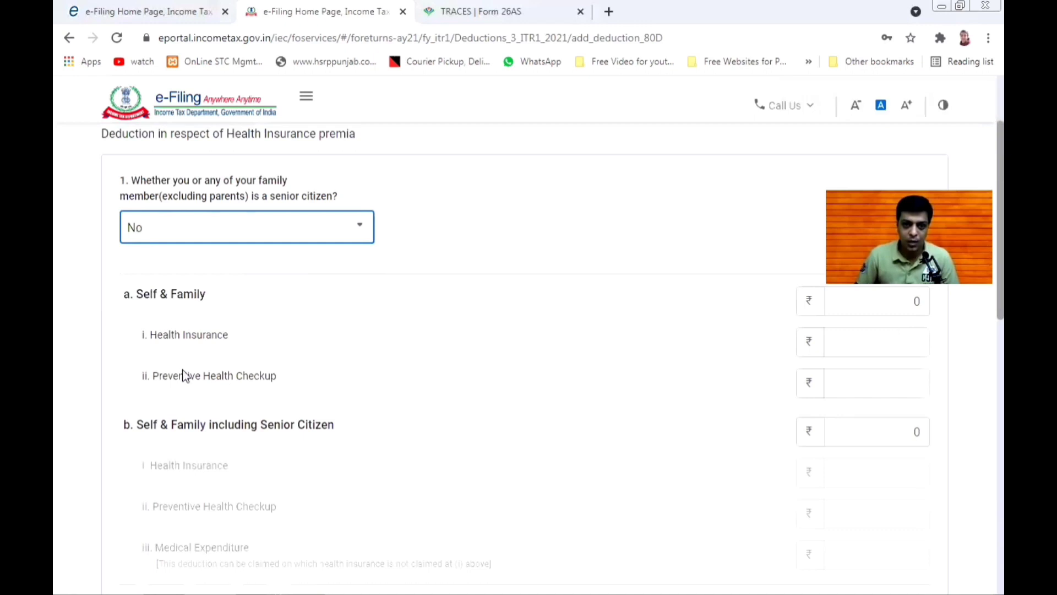
left_click(877, 384)
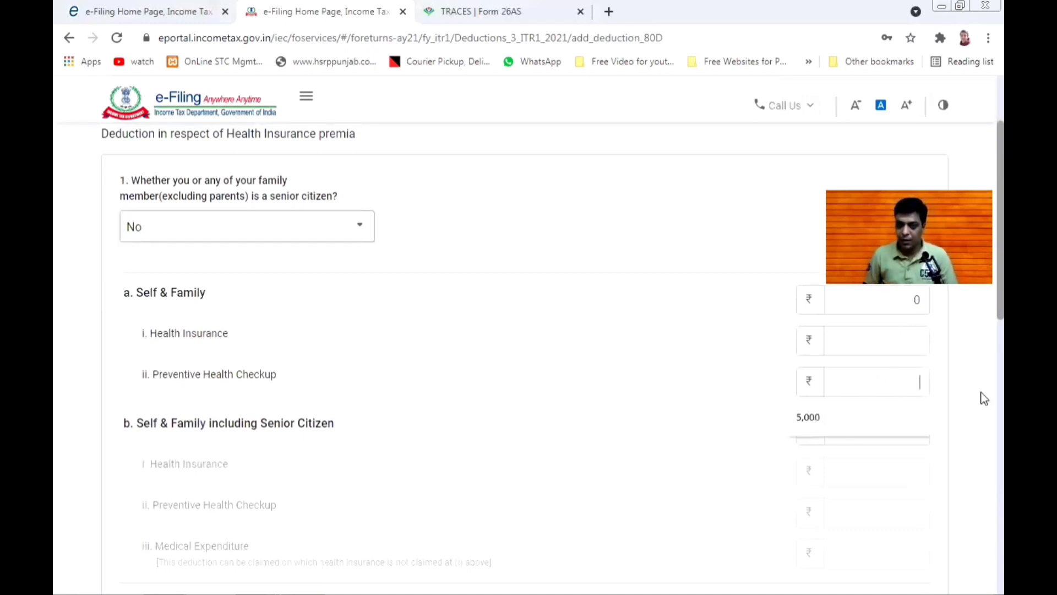
type("5000")
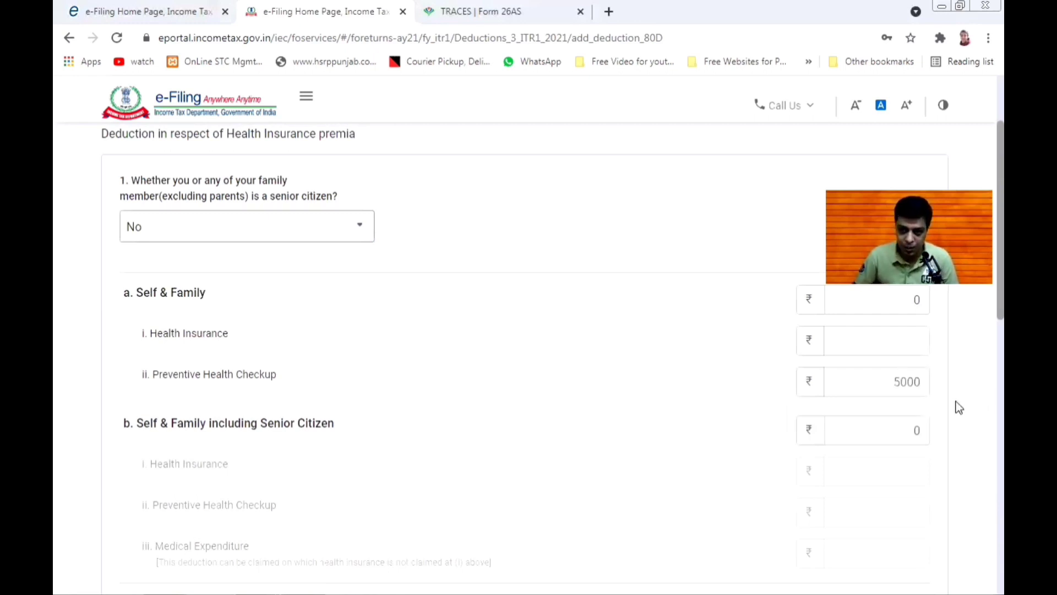
scroll(526, 470, "down", 10)
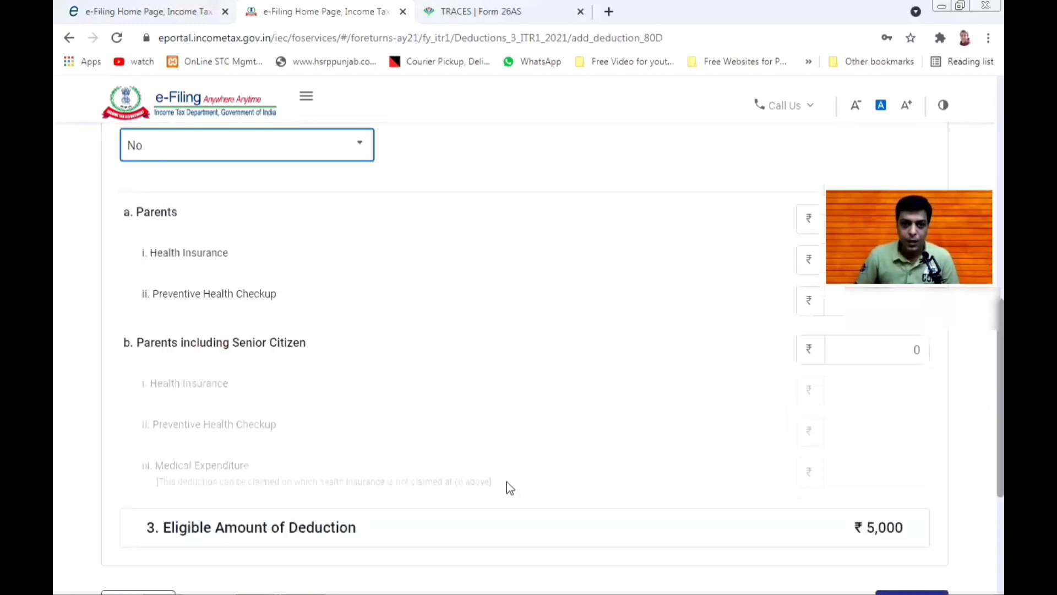
scroll(556, 418, "down", 4)
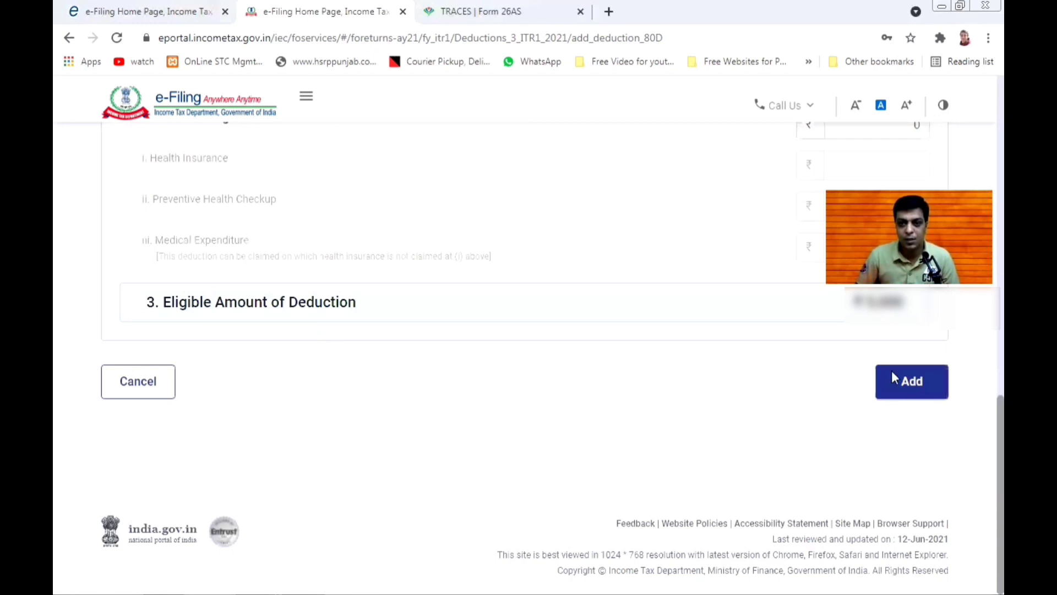
left_click(912, 388)
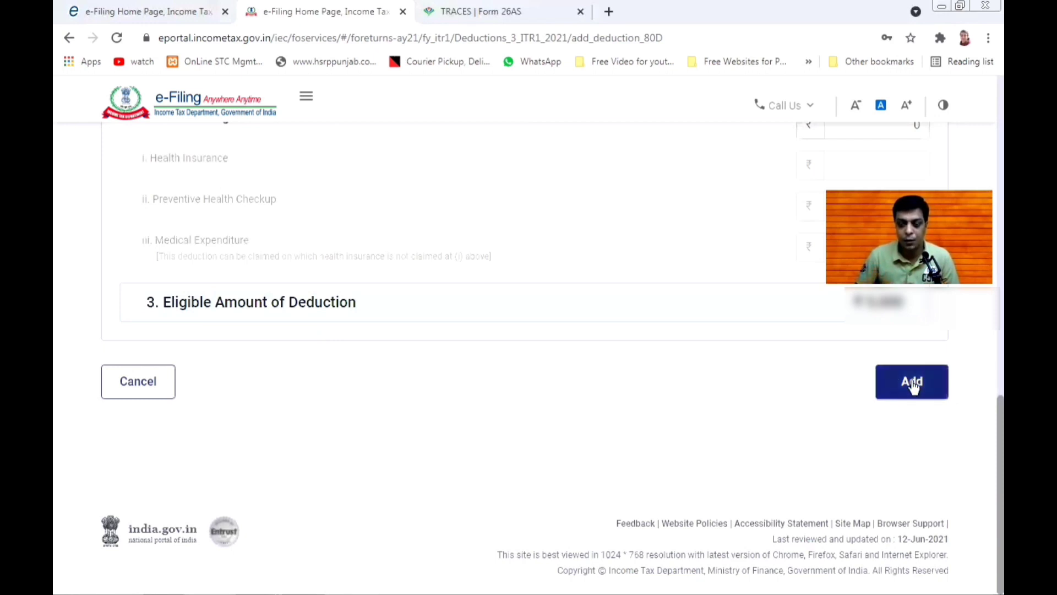
left_click(913, 434)
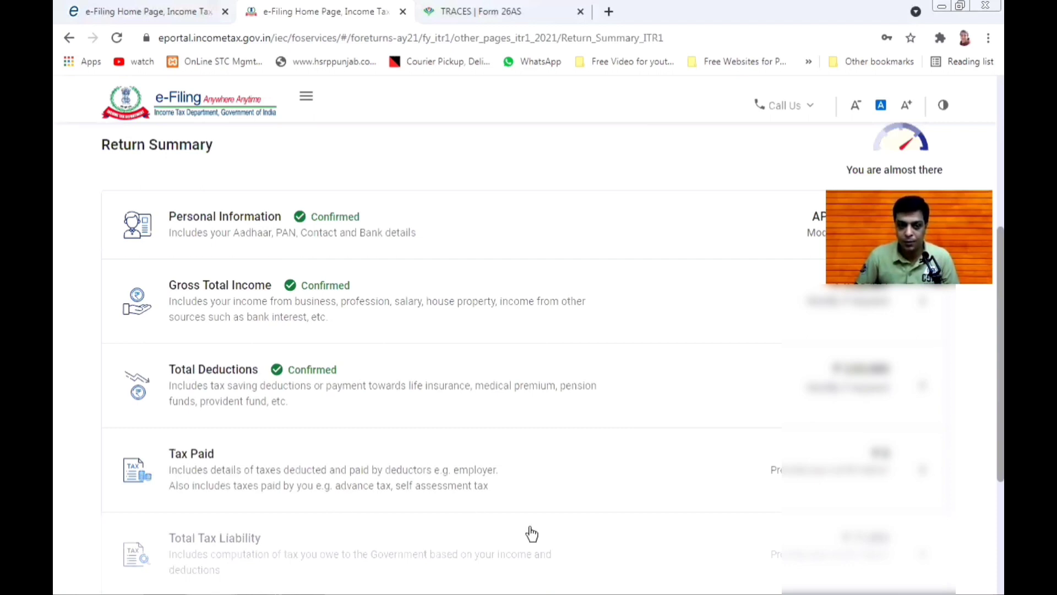
Open the Tax Paid section, review its TDS, TCS and advance tax details, and confirm it
left_click(462, 504)
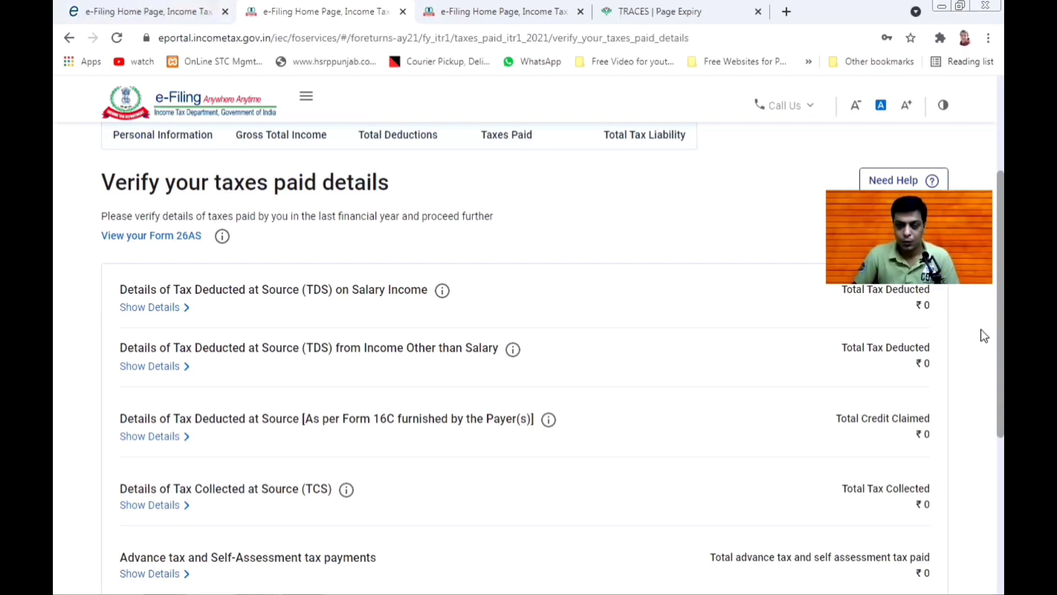
scroll(983, 490, "down", 5)
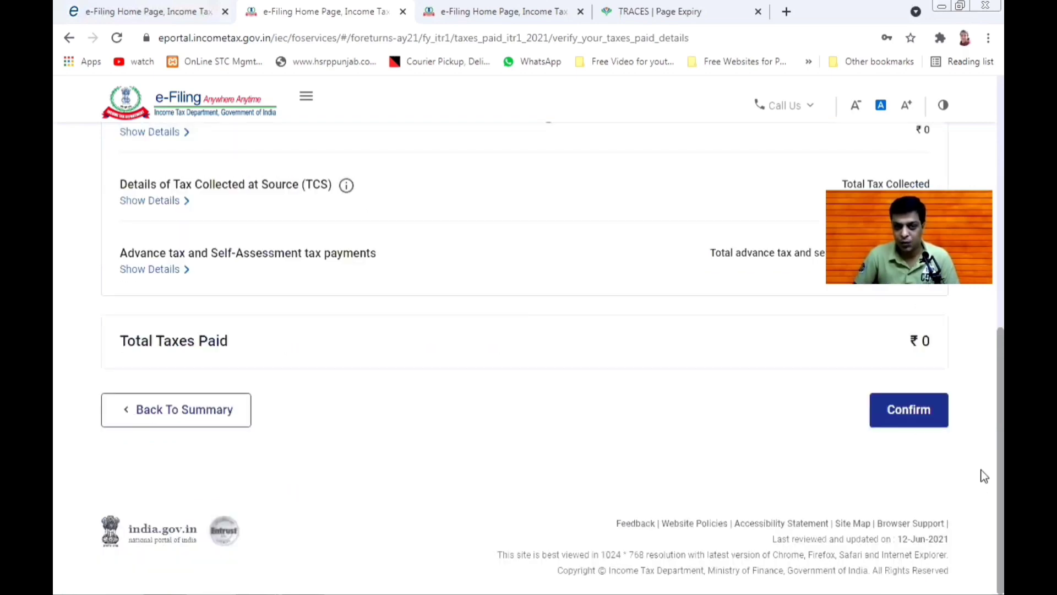
scroll(983, 408, "up", 2)
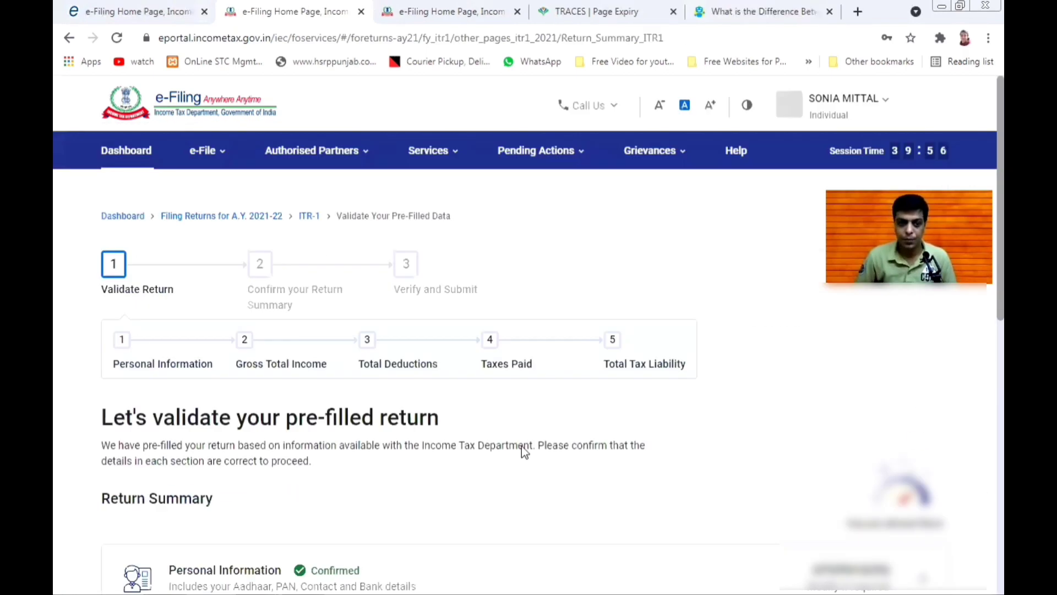
Open the Total Tax Liability section from the return summary and confirm its tax, fee and interest computation
scroll(524, 452, "down", 10)
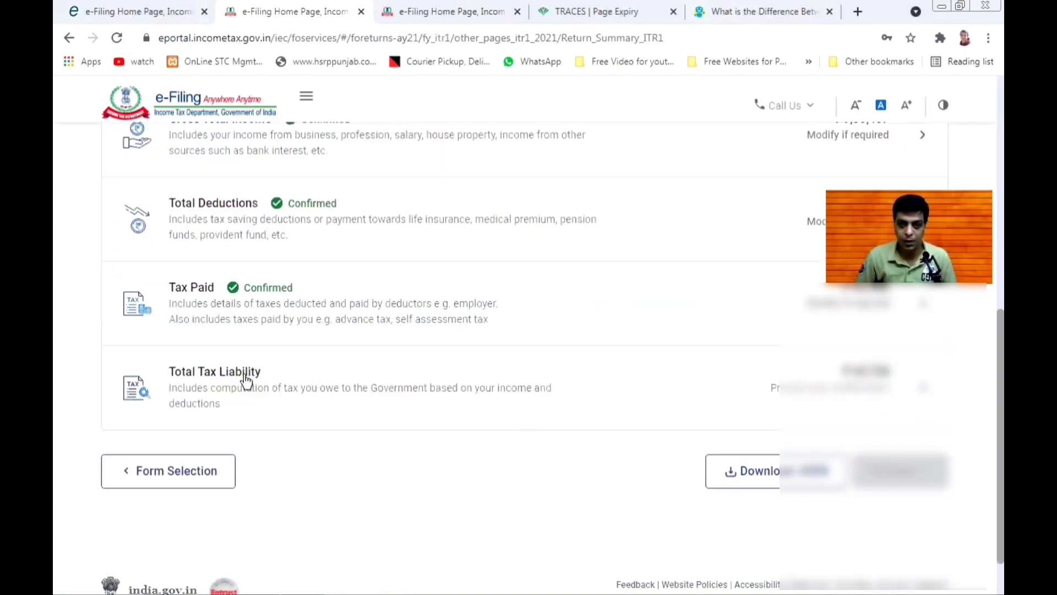
left_click(383, 432)
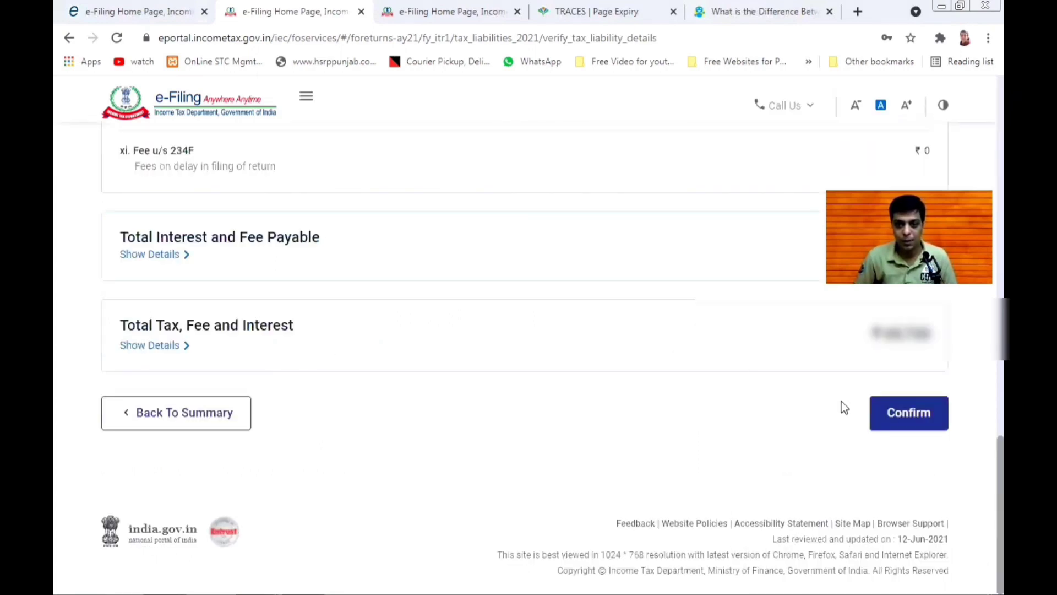
left_click(906, 422)
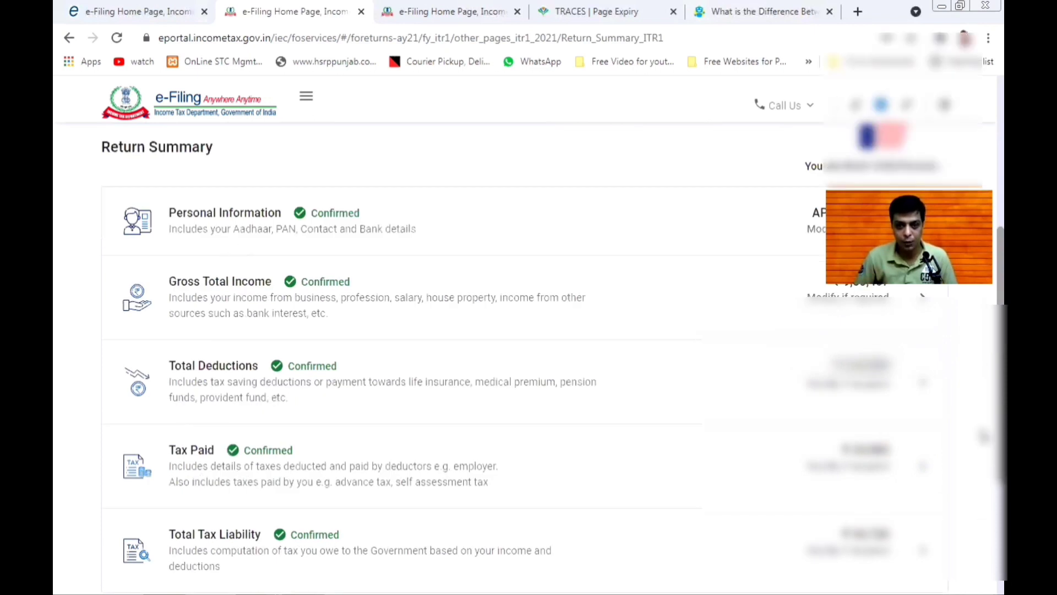
scroll(984, 484, "down", 1)
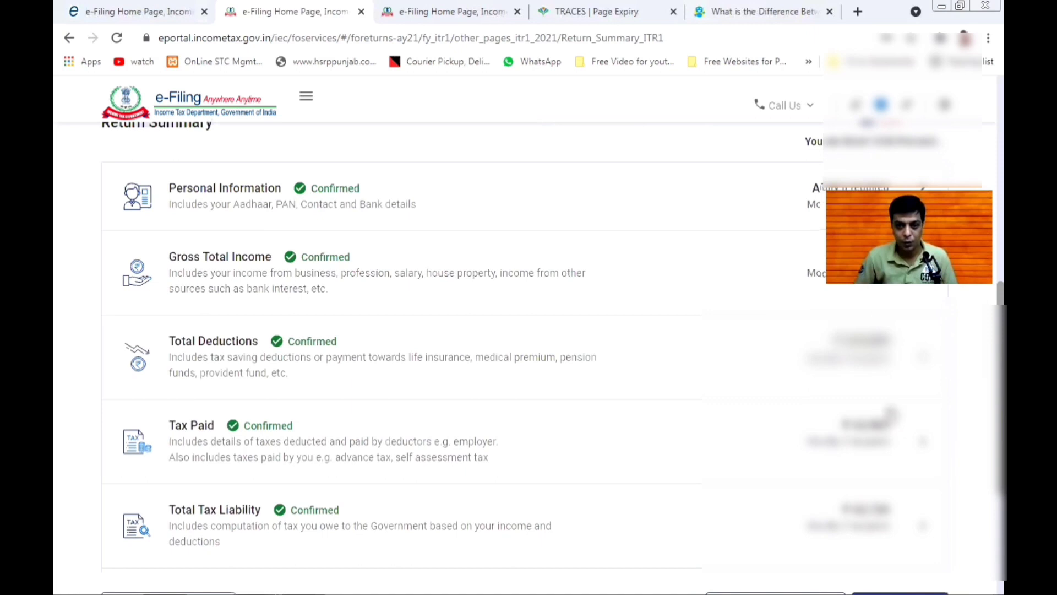
scroll(890, 414, "down", 3)
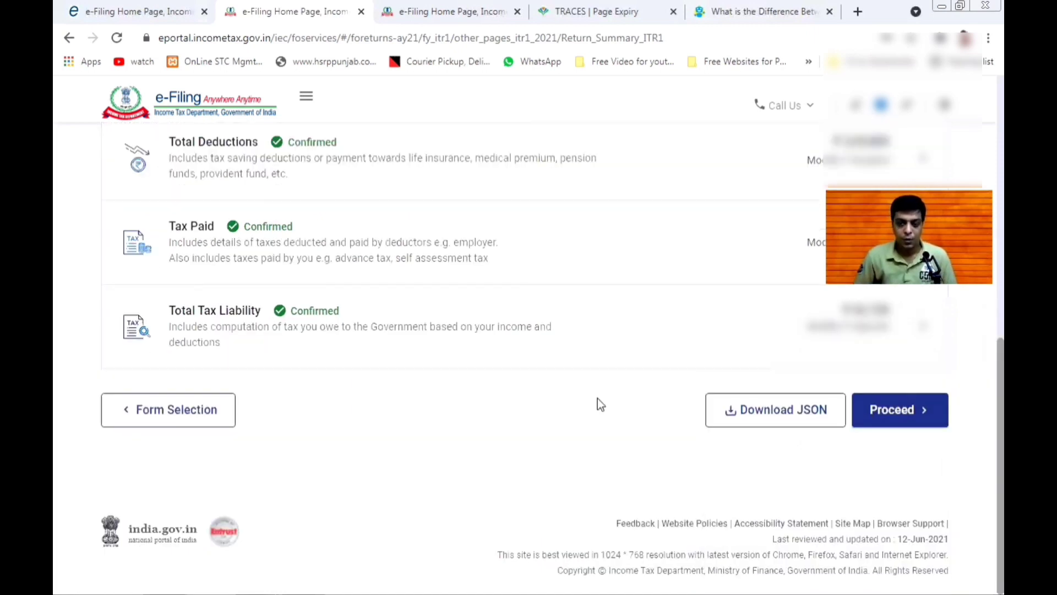